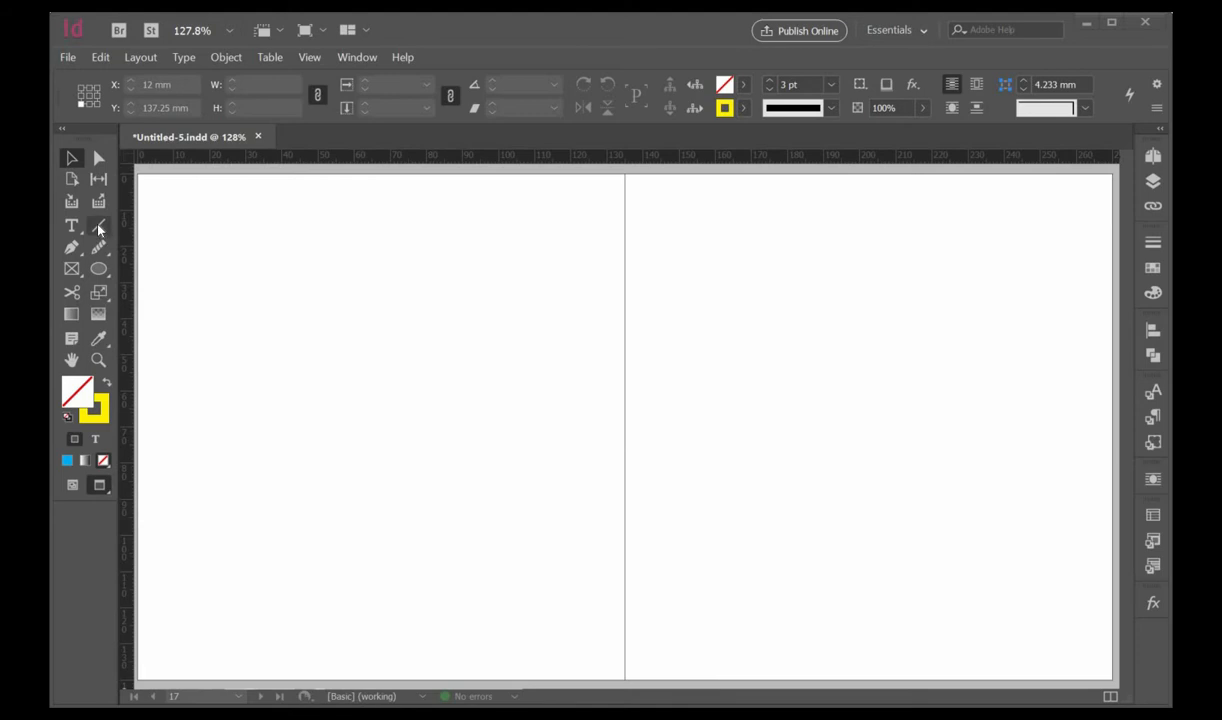
Draw a diagonal line about 88 mm long on the left page and a horizontal line about 36.5 mm long below it
click(98, 227)
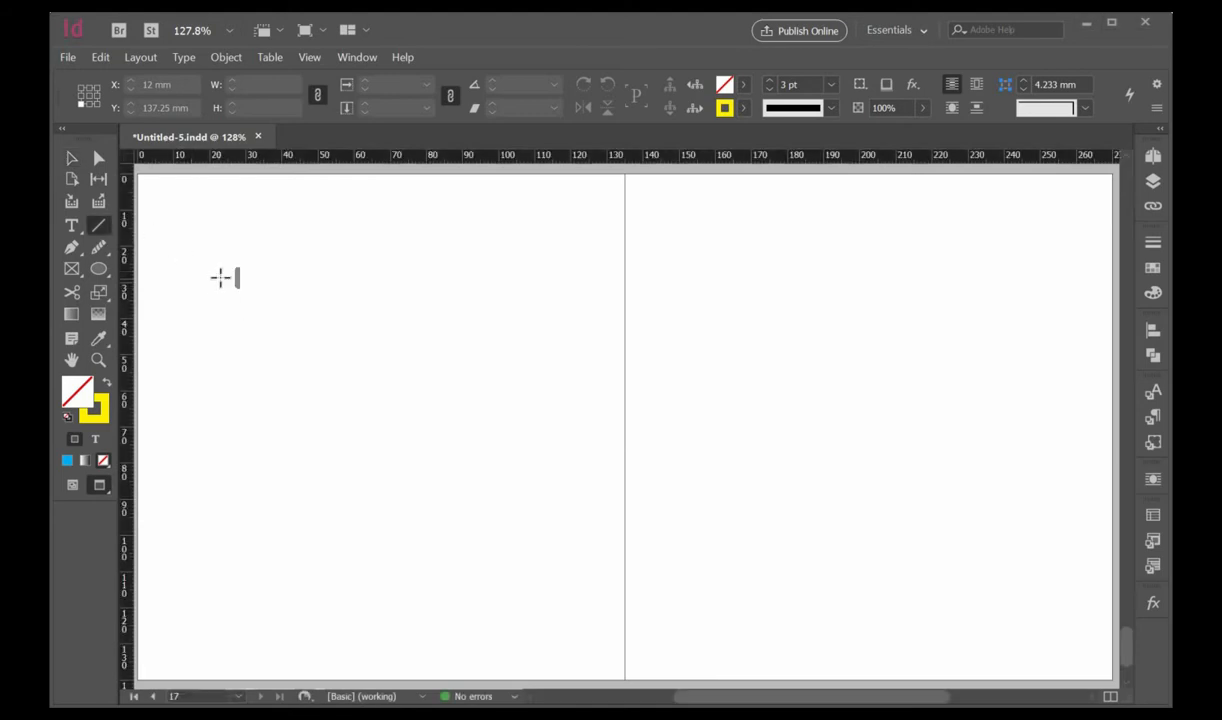
mouse_move(220, 278)
mouse_down()
mouse_move(491, 409)
mouse_move(497, 437)
mouse_up()
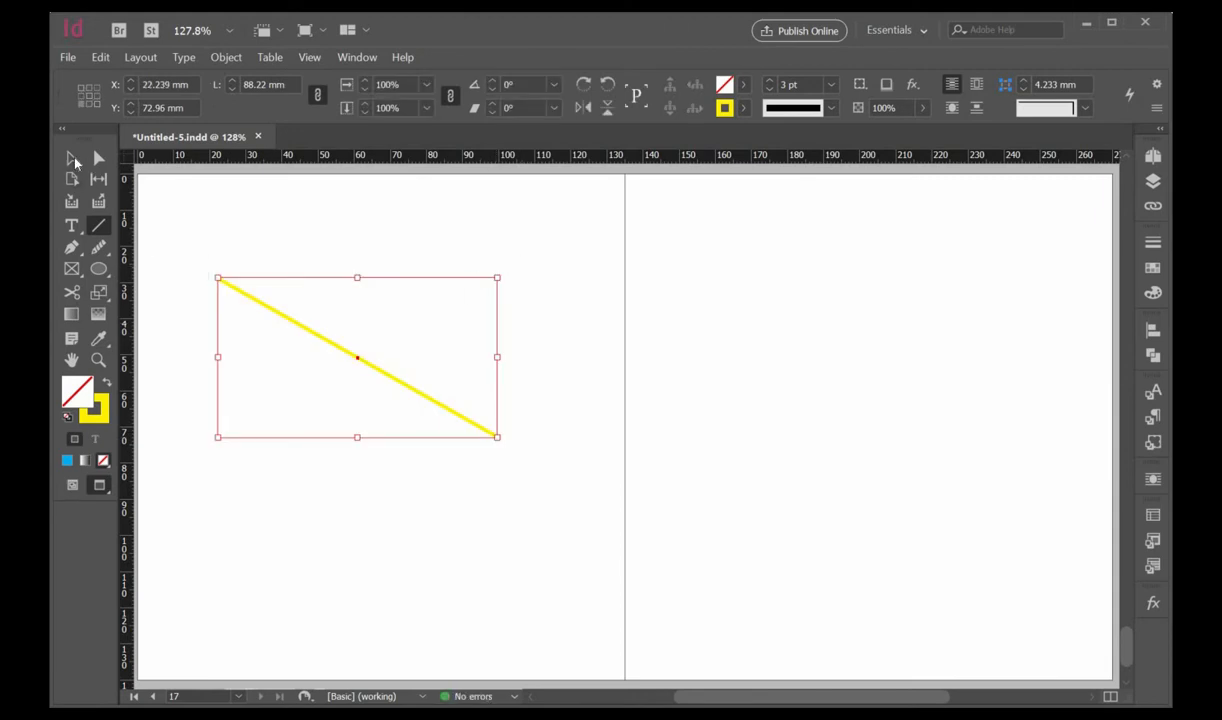
click(240, 503)
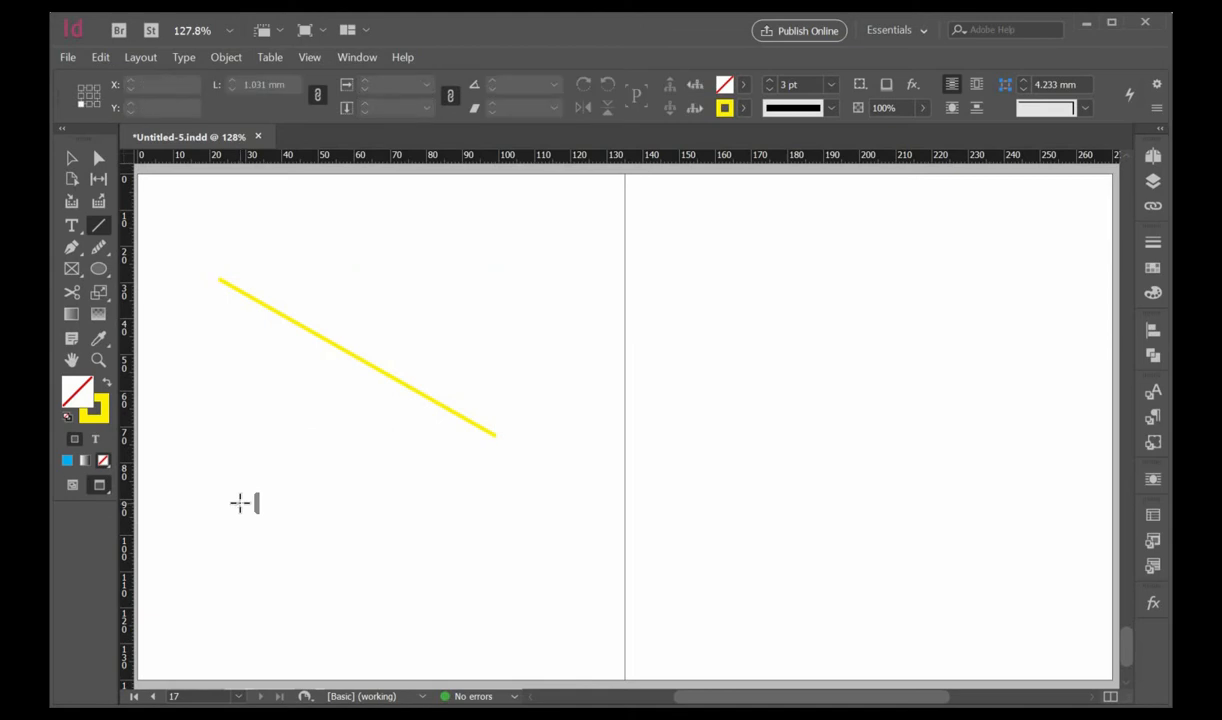
drag(238, 503, 489, 388)
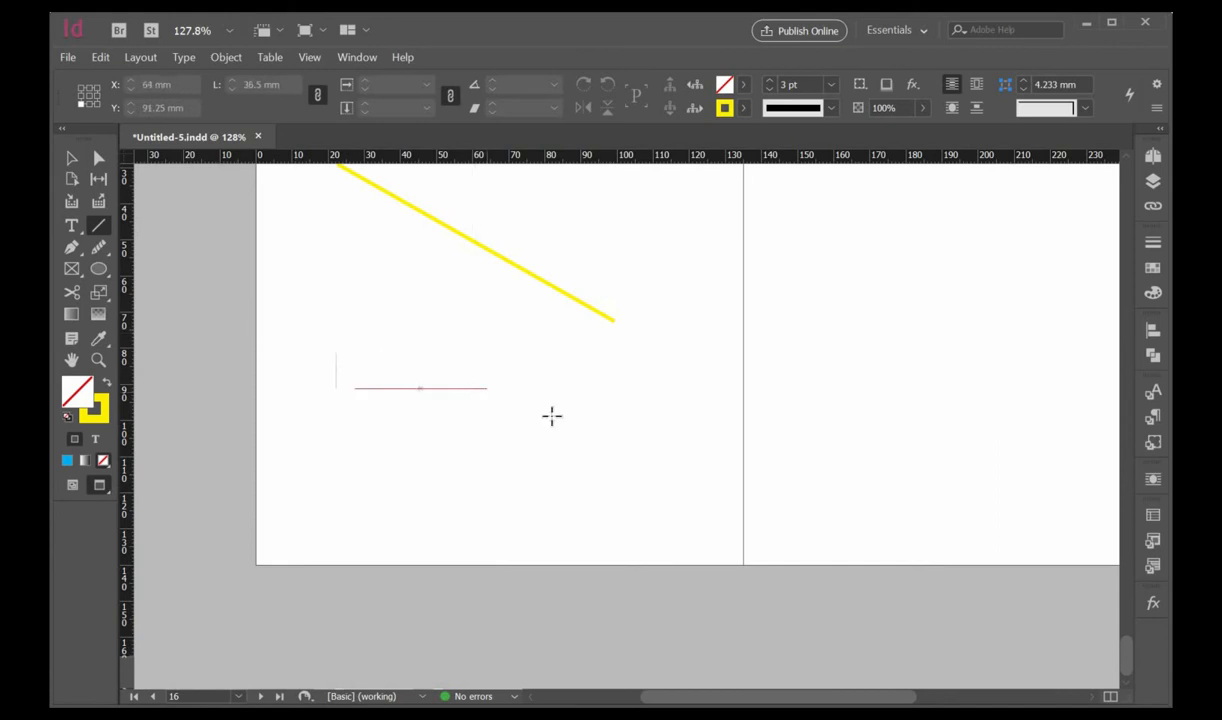
scroll(148, 170, up, 3)
Move the short horizontal line down and to the right, to about X 38.3 mm, Y 106 mm, and deselect it
click(99, 160)
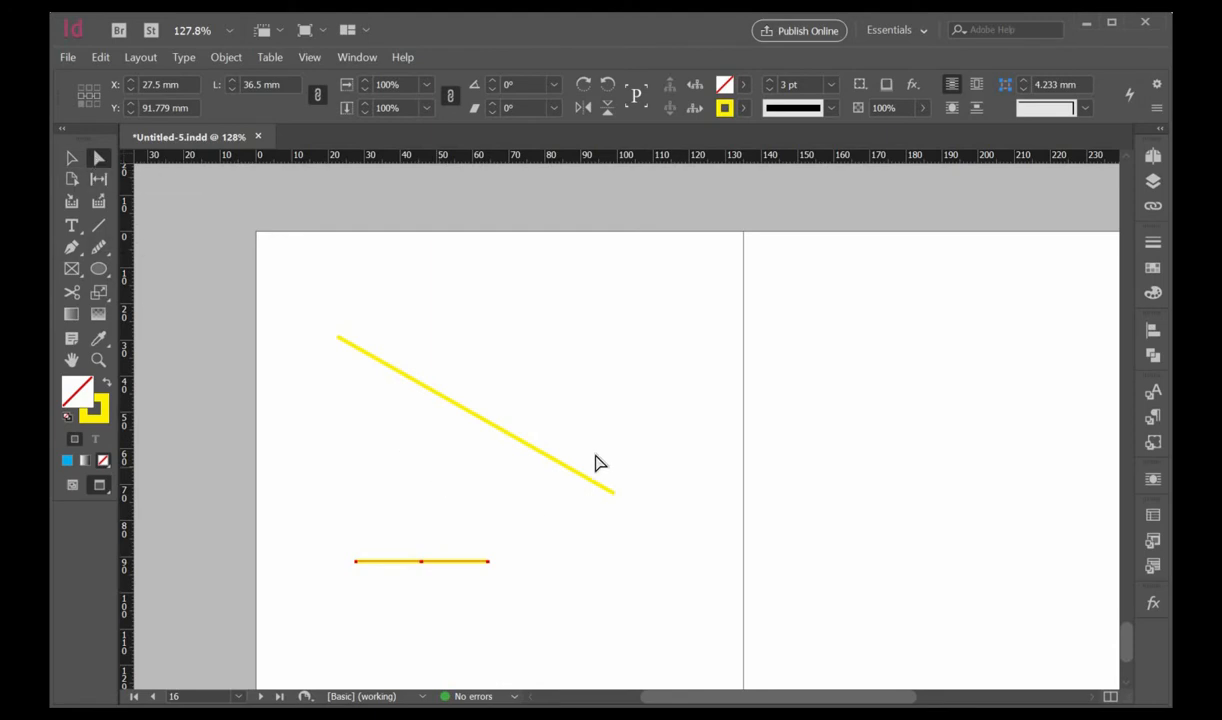
drag(630, 421, 513, 365)
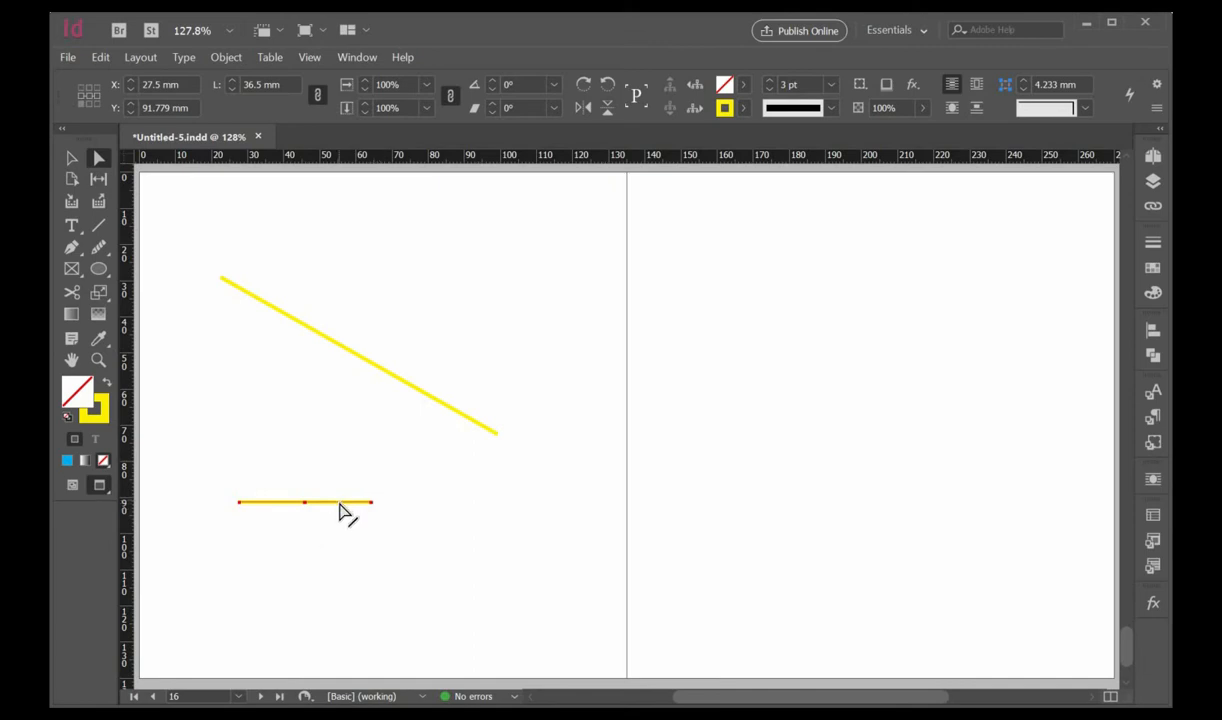
drag(340, 512, 464, 518)
click(448, 489)
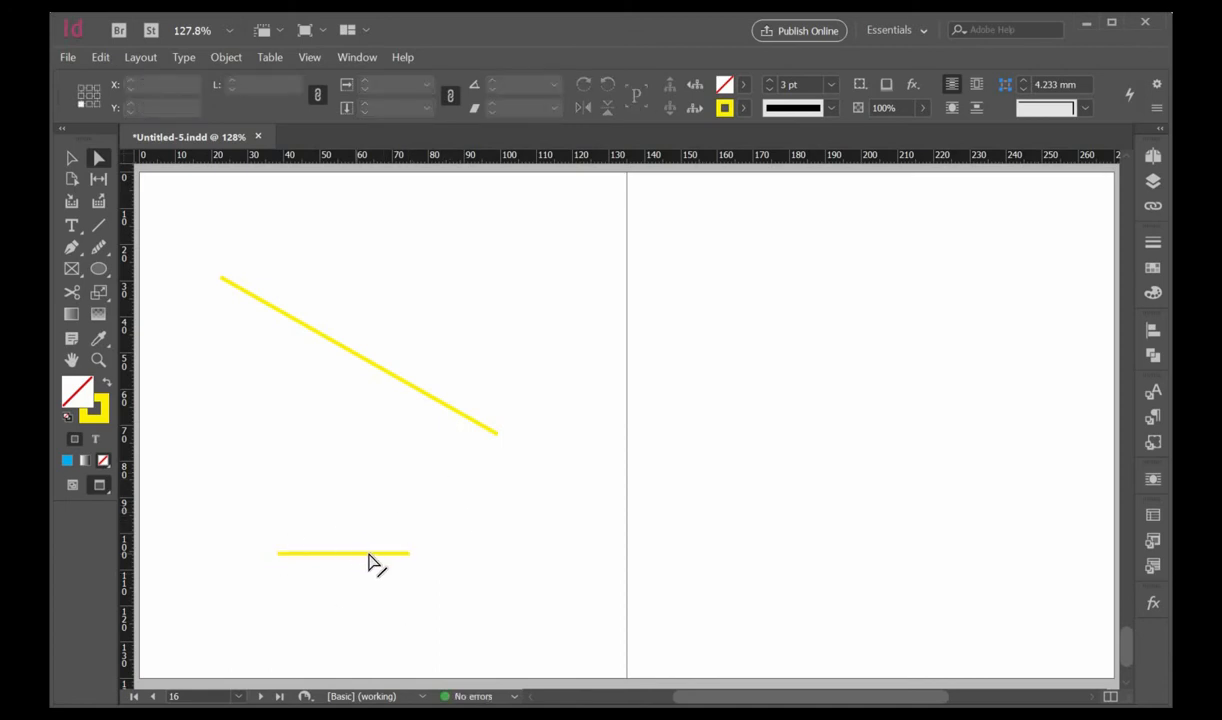
Tilt the short line by moving its endpoints to about X 46 mm, Y 74.5 mm and X 81.25 mm, Y 116 mm
click(400, 553)
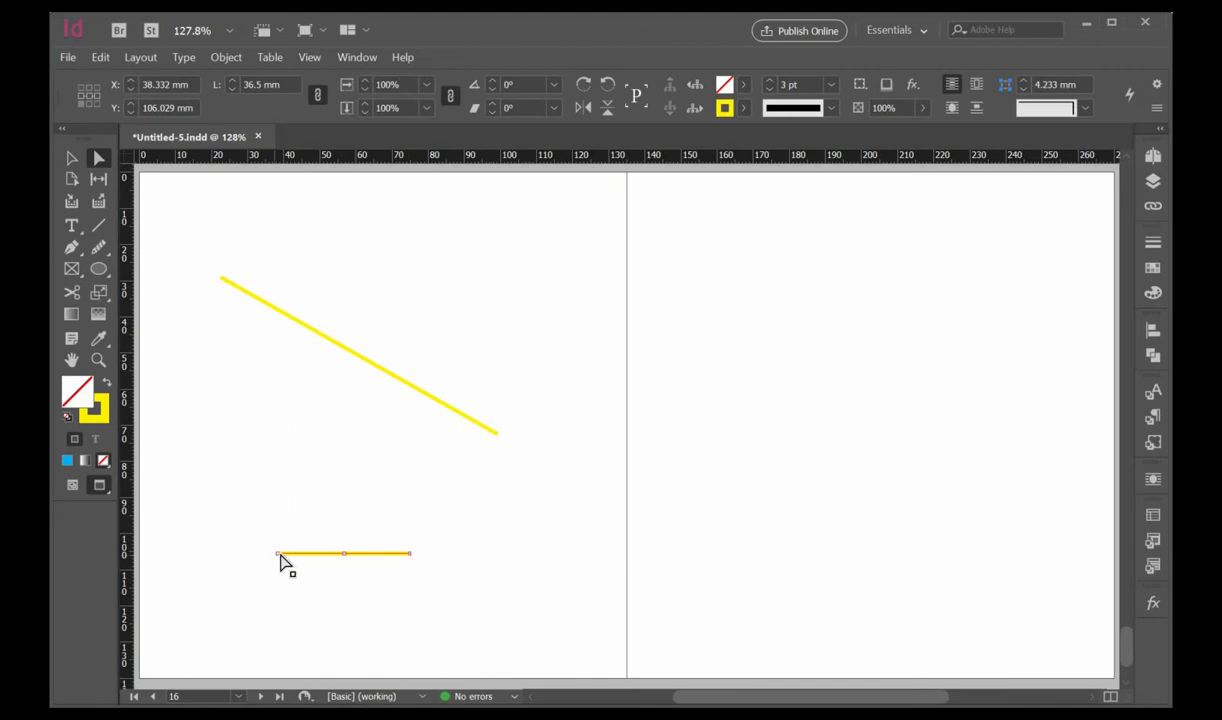
click(411, 554)
drag(347, 458, 283, 567)
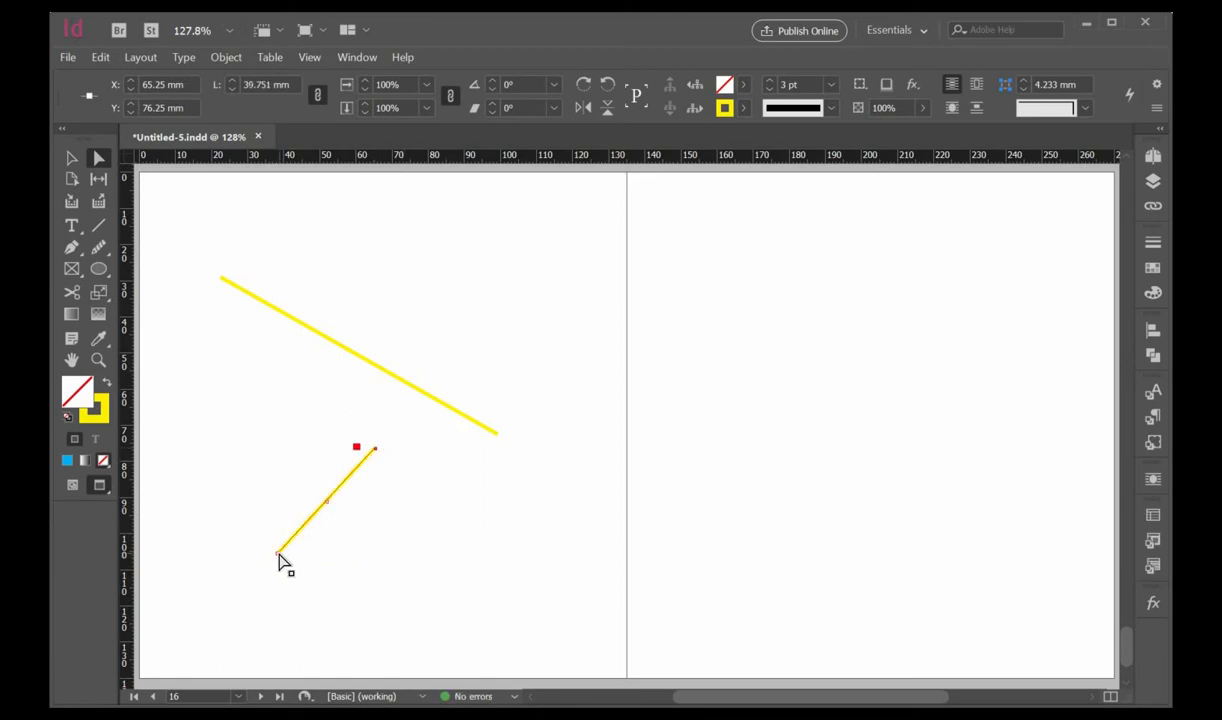
drag(431, 592, 433, 592)
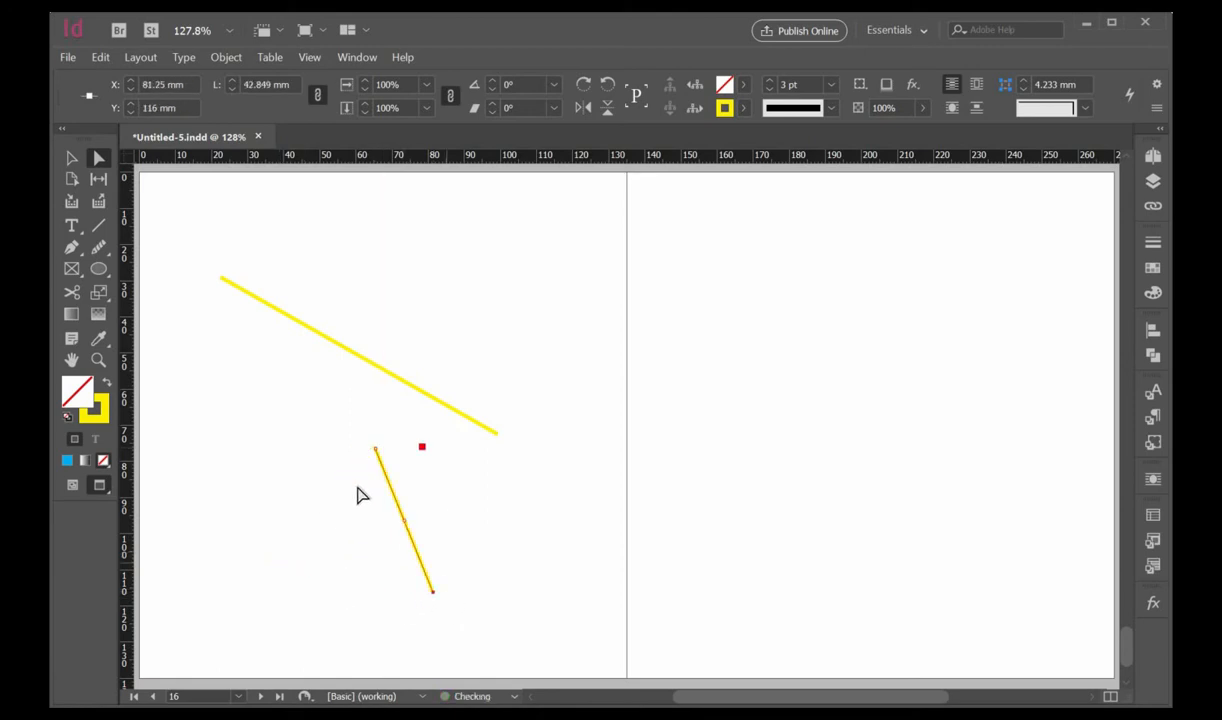
drag(376, 451, 305, 441)
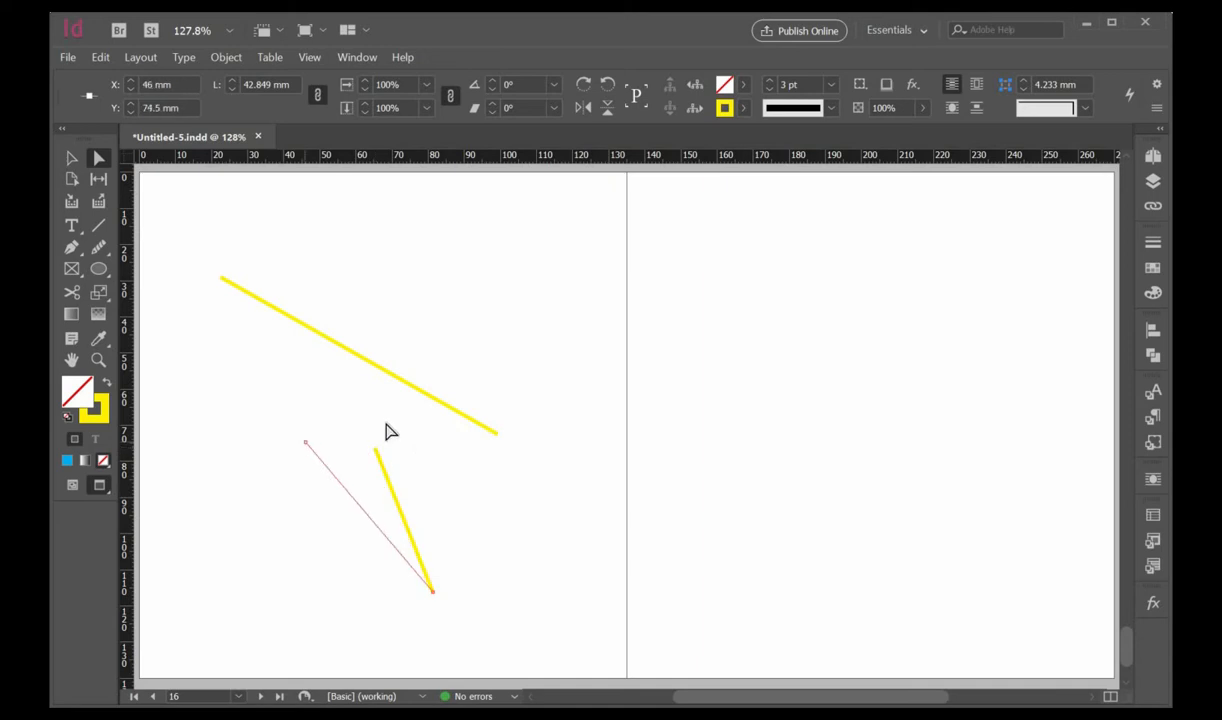
click(285, 432)
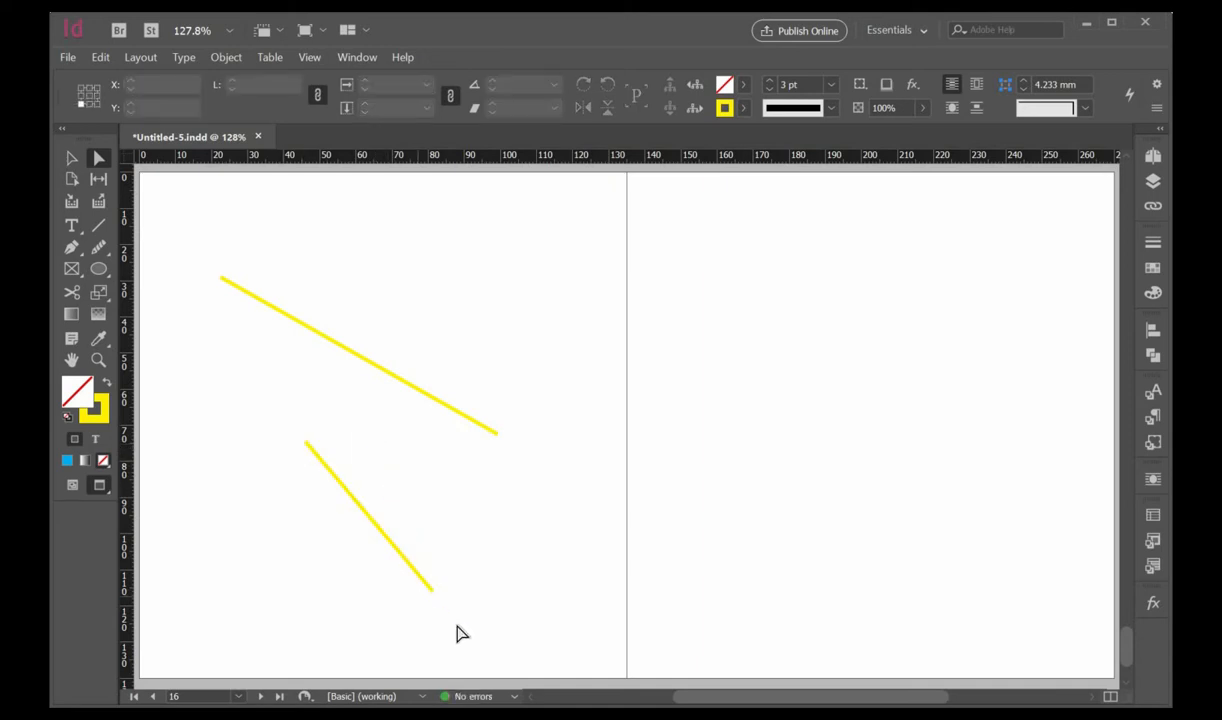
Move the whole tilted short line up and to the left, to about X 23.1 mm, Y 100.8 mm, and deselect it
click(414, 570)
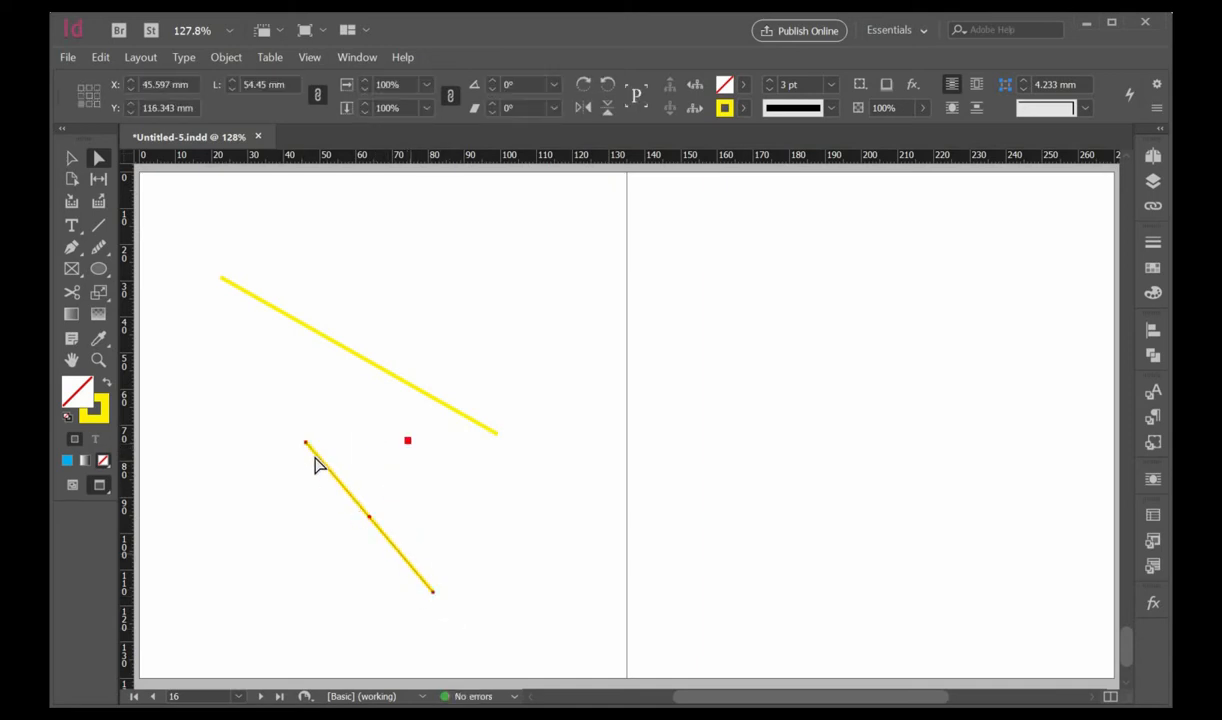
drag(316, 465, 398, 558)
drag(280, 424, 436, 596)
drag(355, 545, 274, 488)
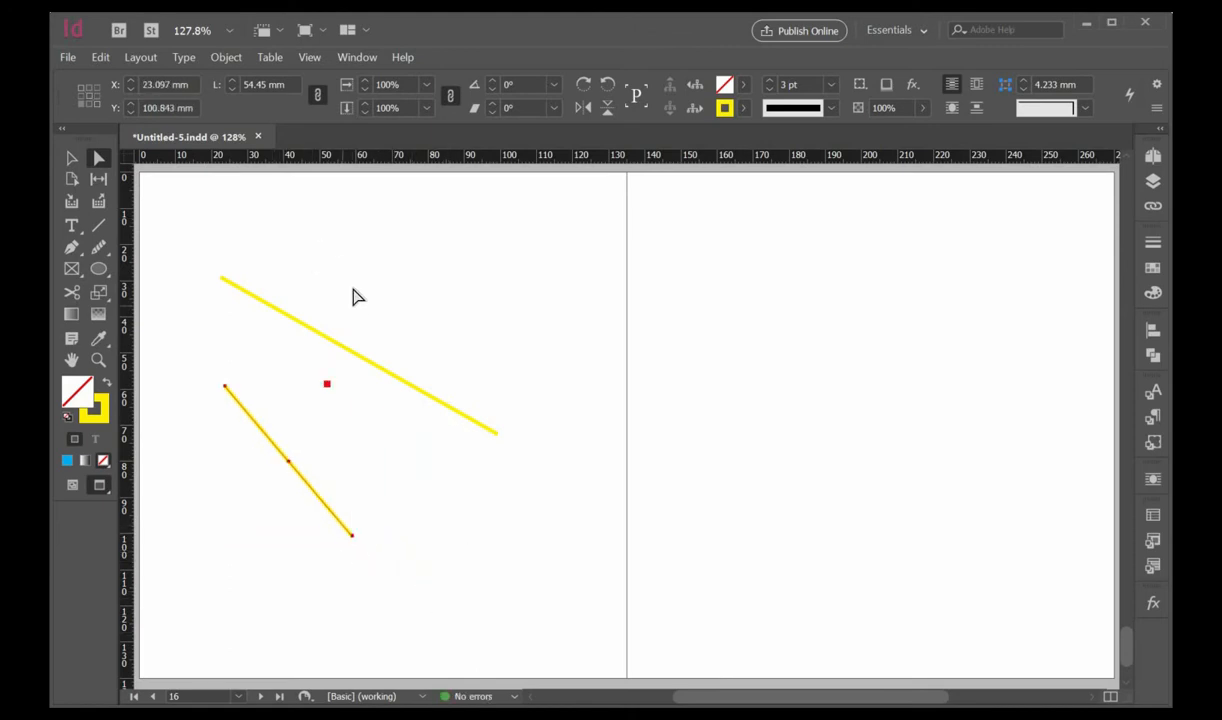
click(352, 291)
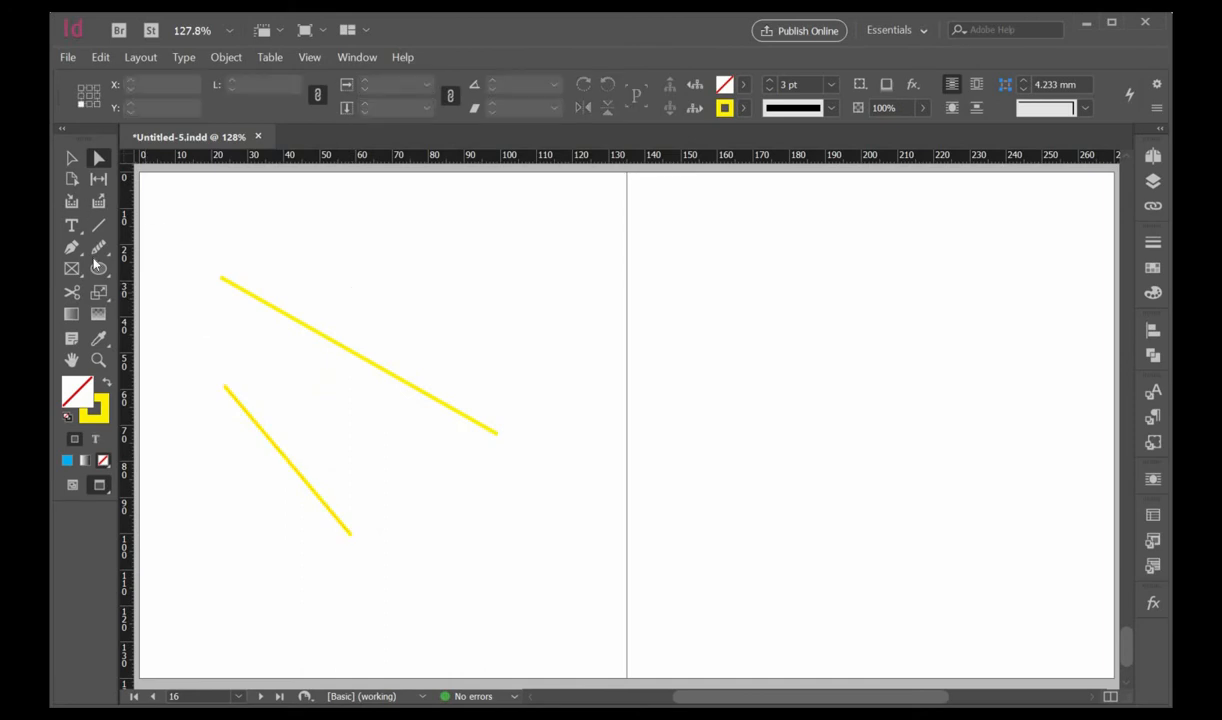
Draw a closed shape about 47 by 70 mm on the right page with the Pen tool, combining five straight-sided corners with curved lower segments
click(71, 248)
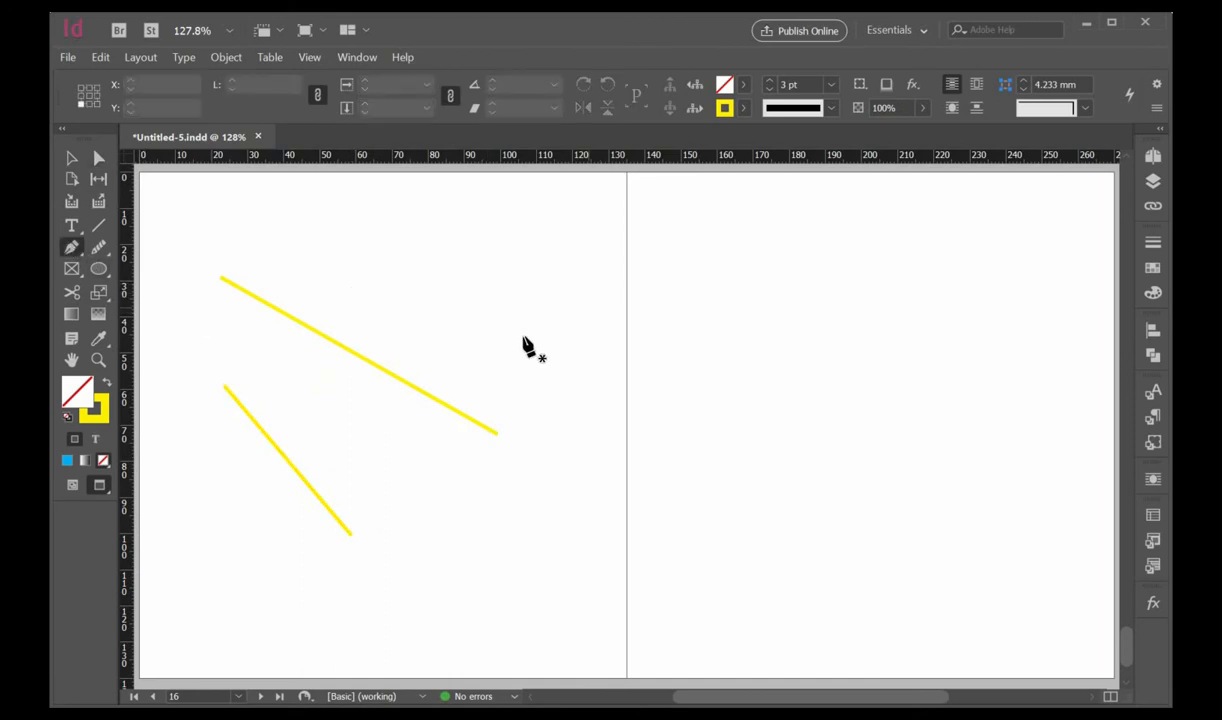
click(665, 234)
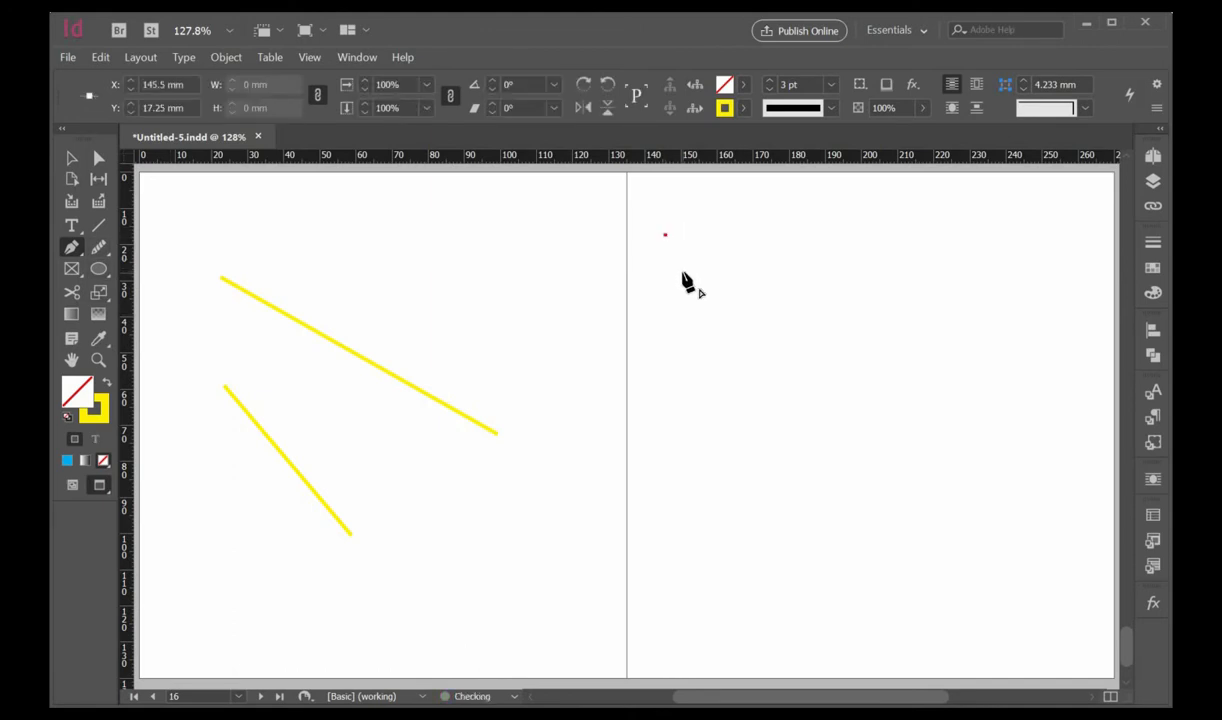
click(746, 257)
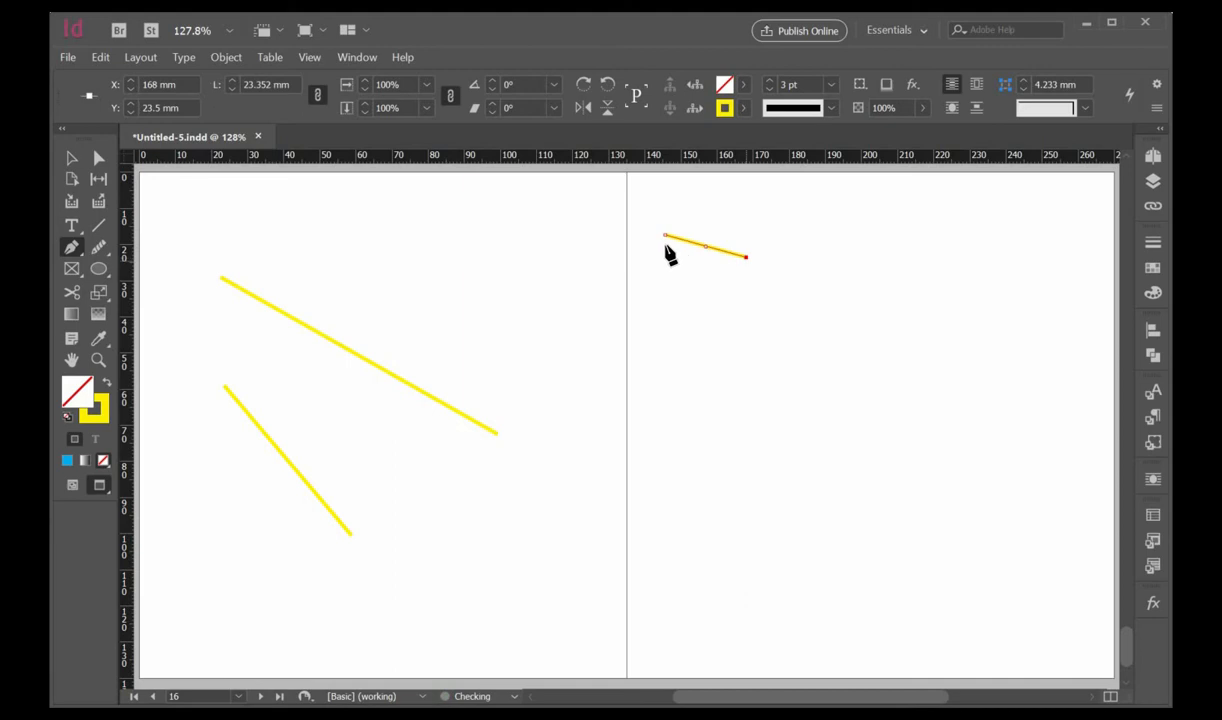
click(746, 309)
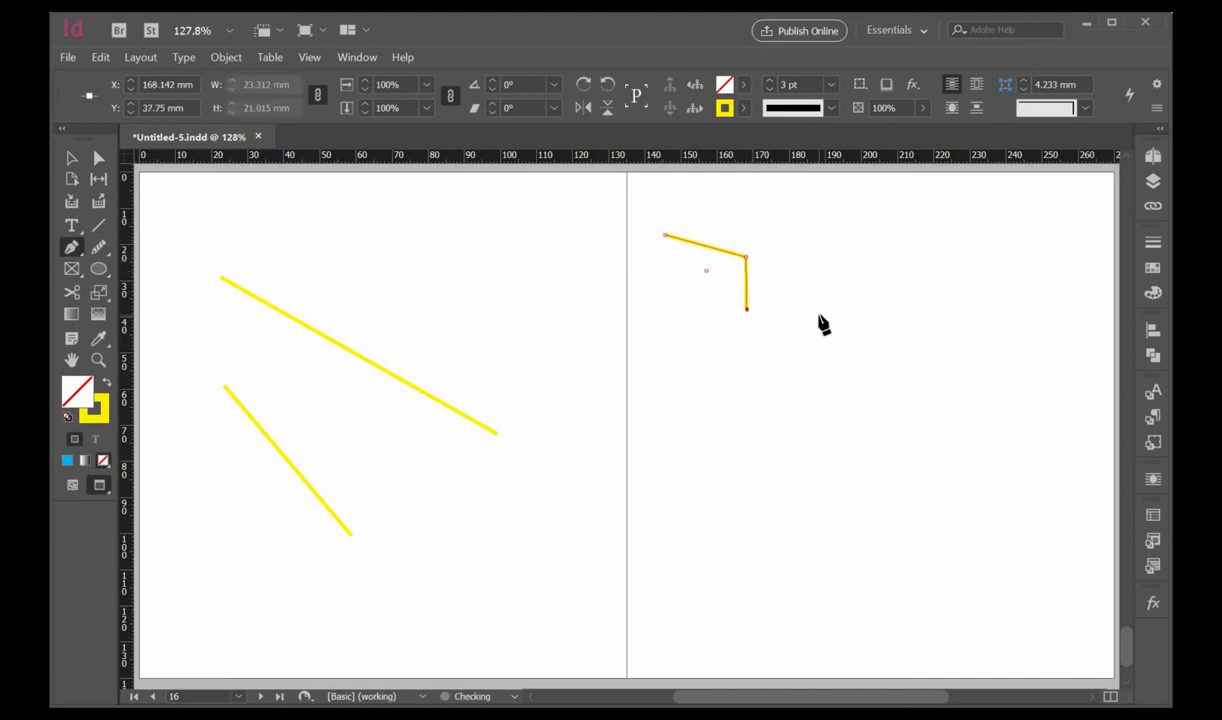
click(819, 315)
click(810, 355)
mouse_move(762, 426)
mouse_down()
mouse_move(712, 462)
mouse_move(791, 507)
mouse_move(786, 491)
mouse_up()
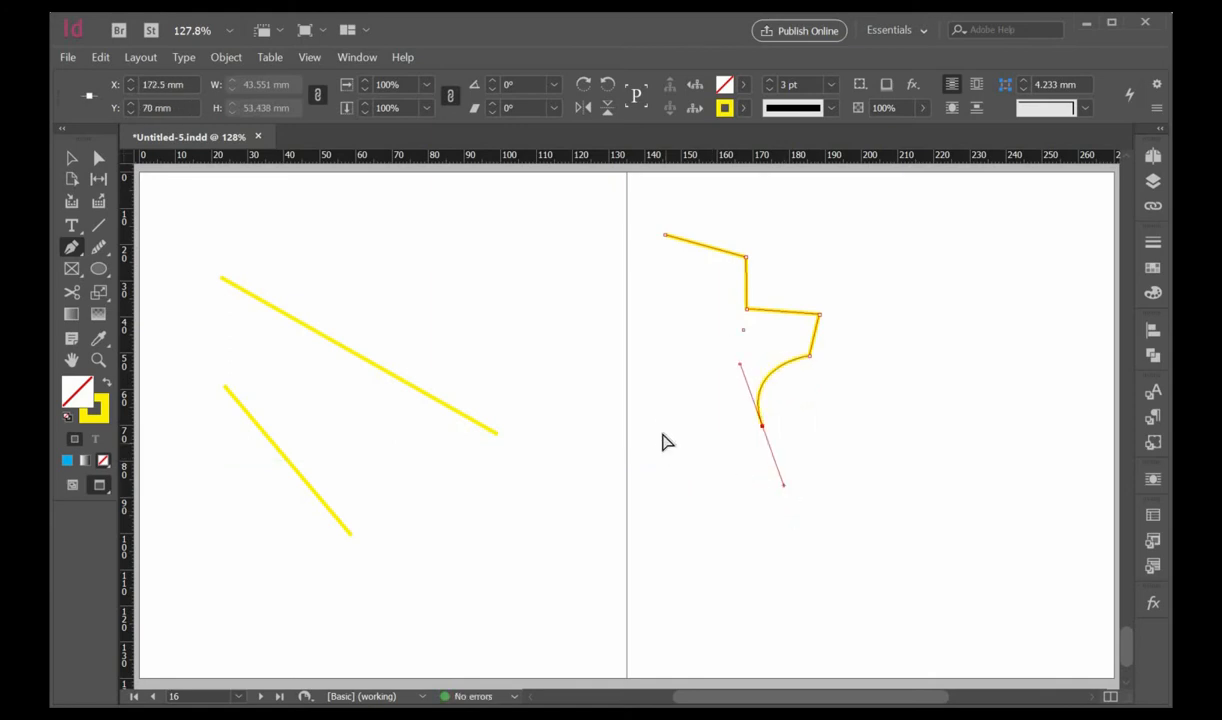
drag(664, 441, 639, 378)
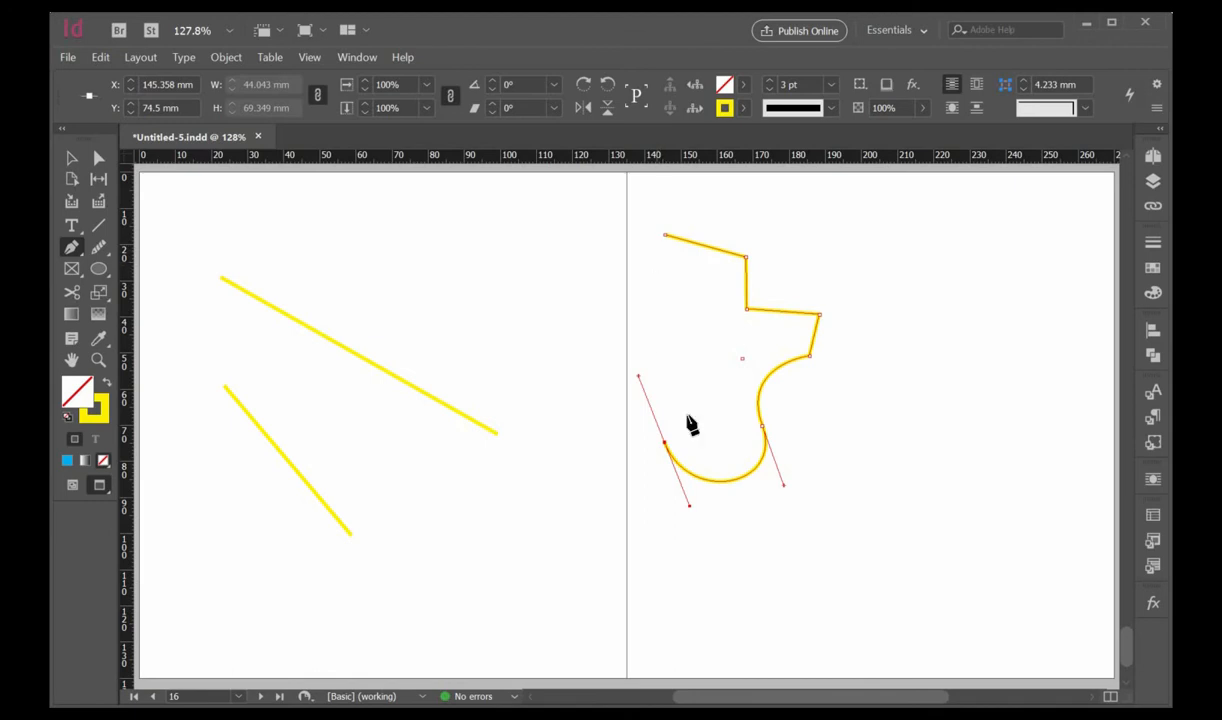
click(666, 238)
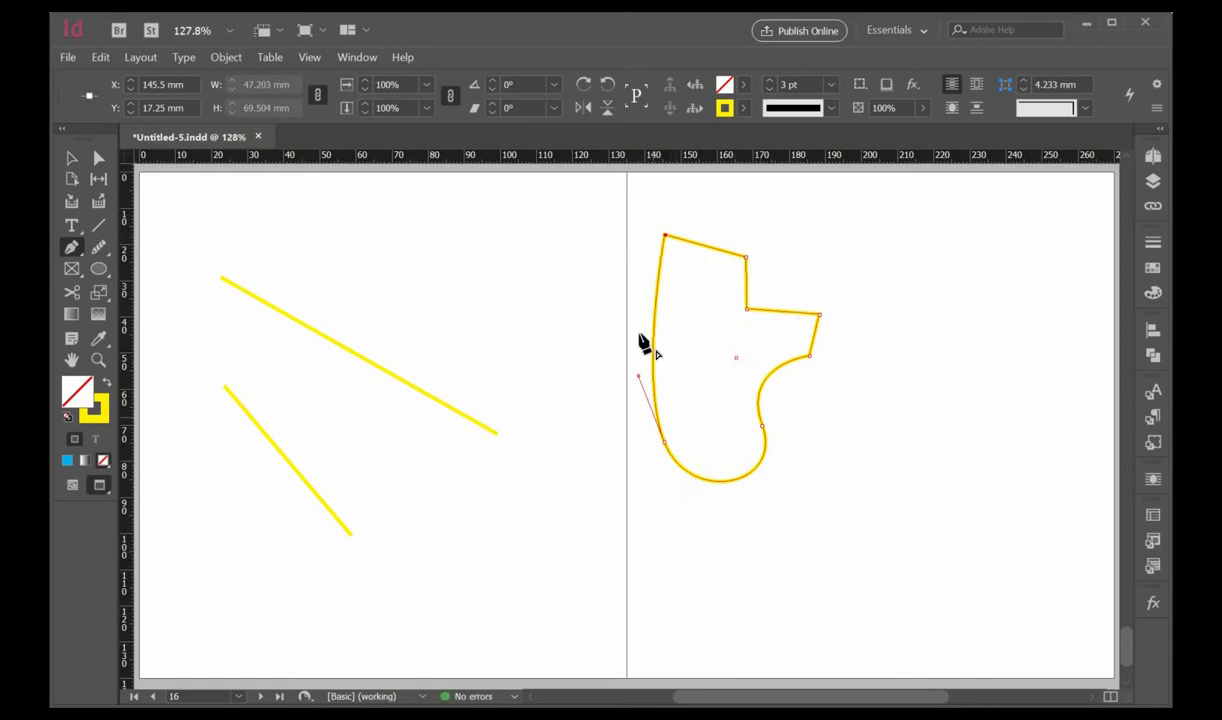
Fill the closed shape with the swatch C=100 M=0 Y=0 K=0 and reset its fill to [None]
click(745, 89)
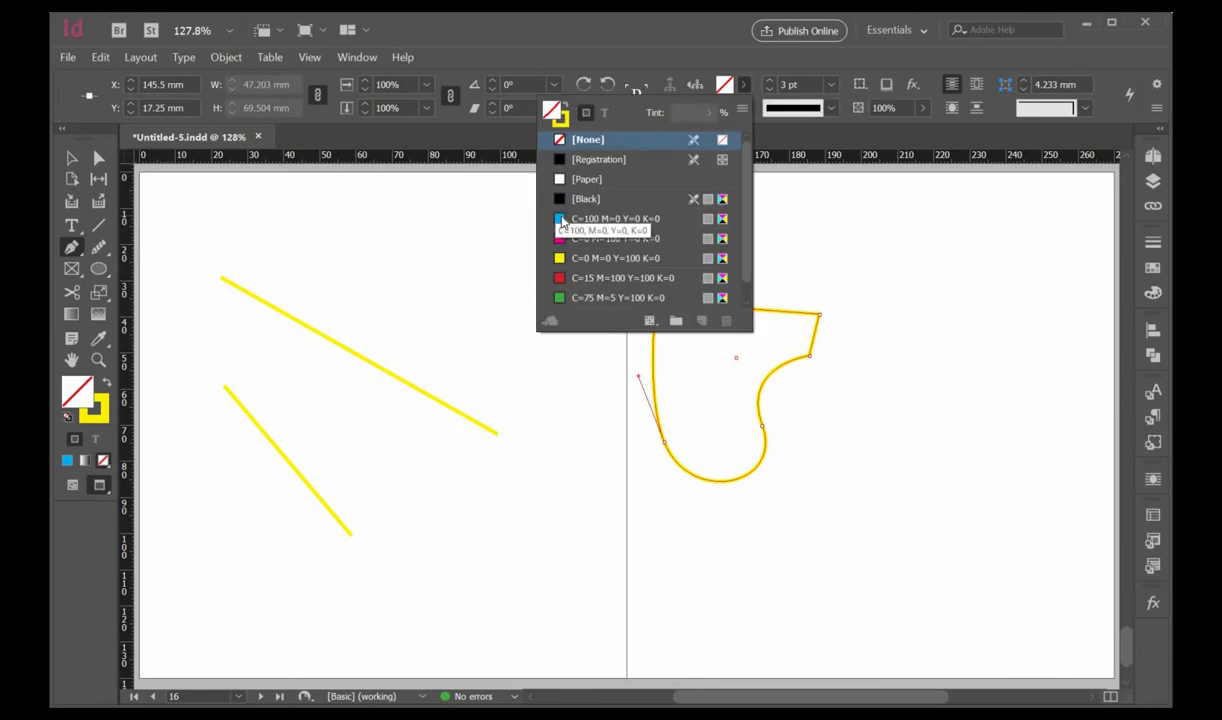
click(615, 218)
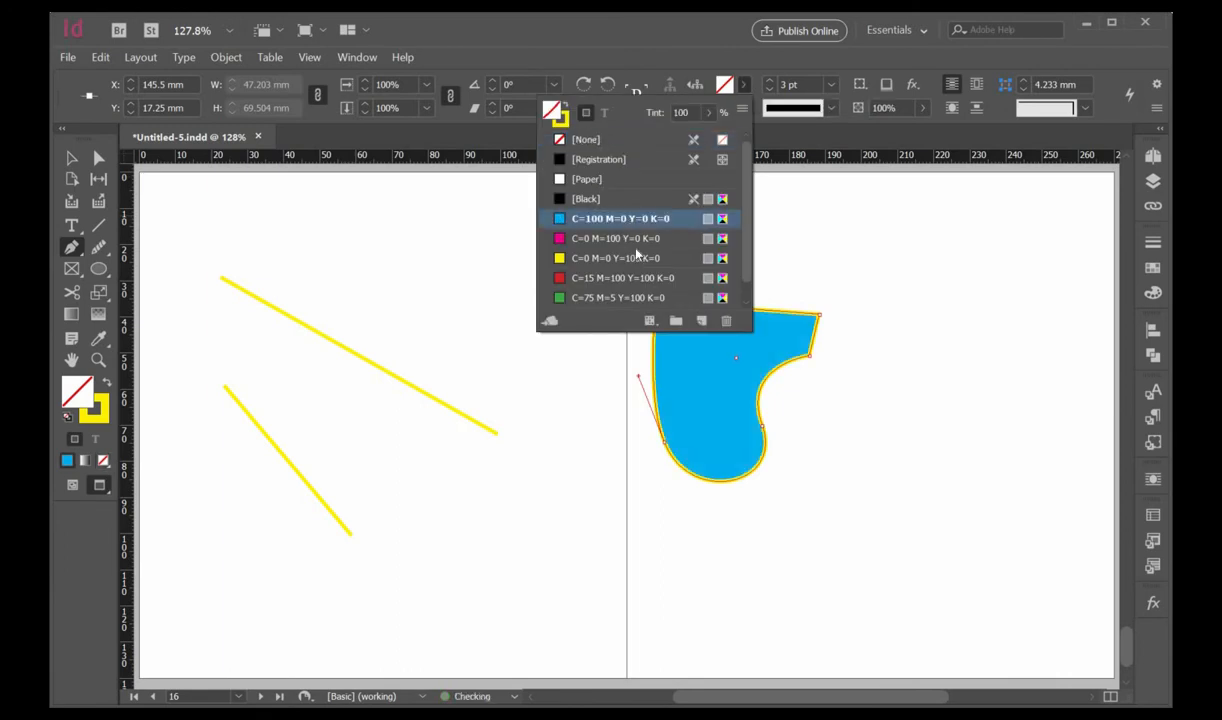
click(745, 87)
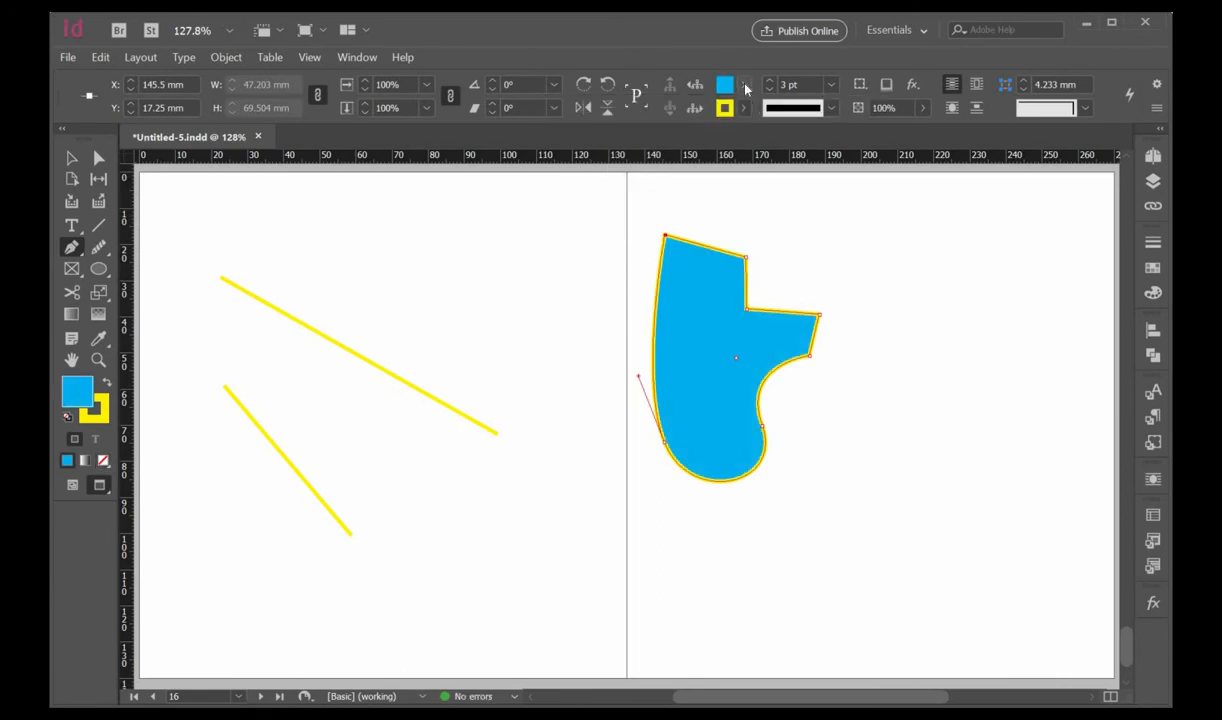
click(745, 87)
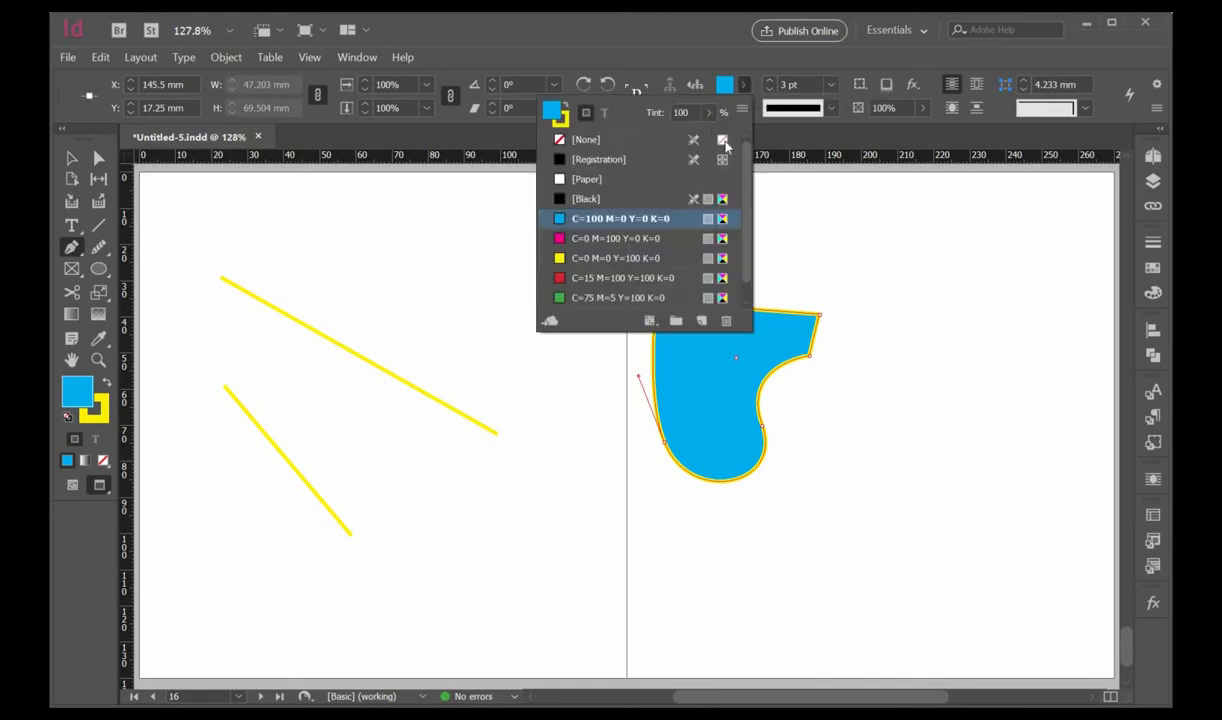
click(561, 141)
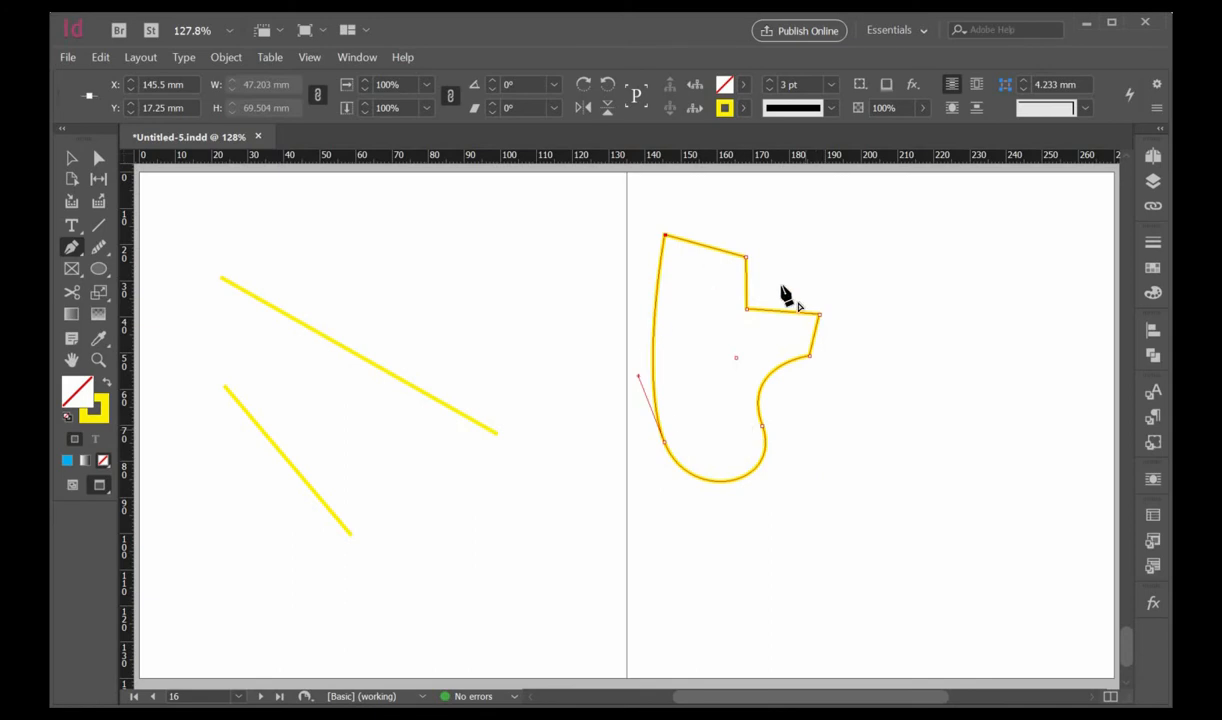
Reshape the closed shape by moving its right and inner corner points individually and its two top corners and right corner together
click(97, 158)
click(930, 405)
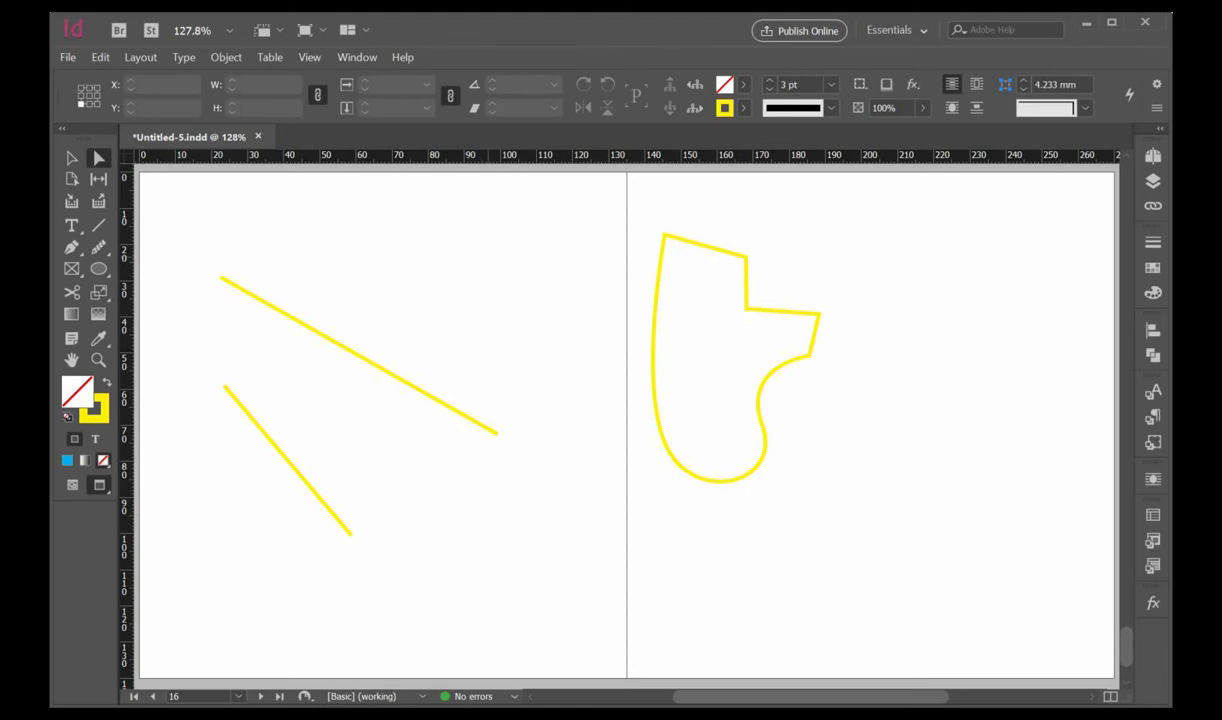
click(779, 320)
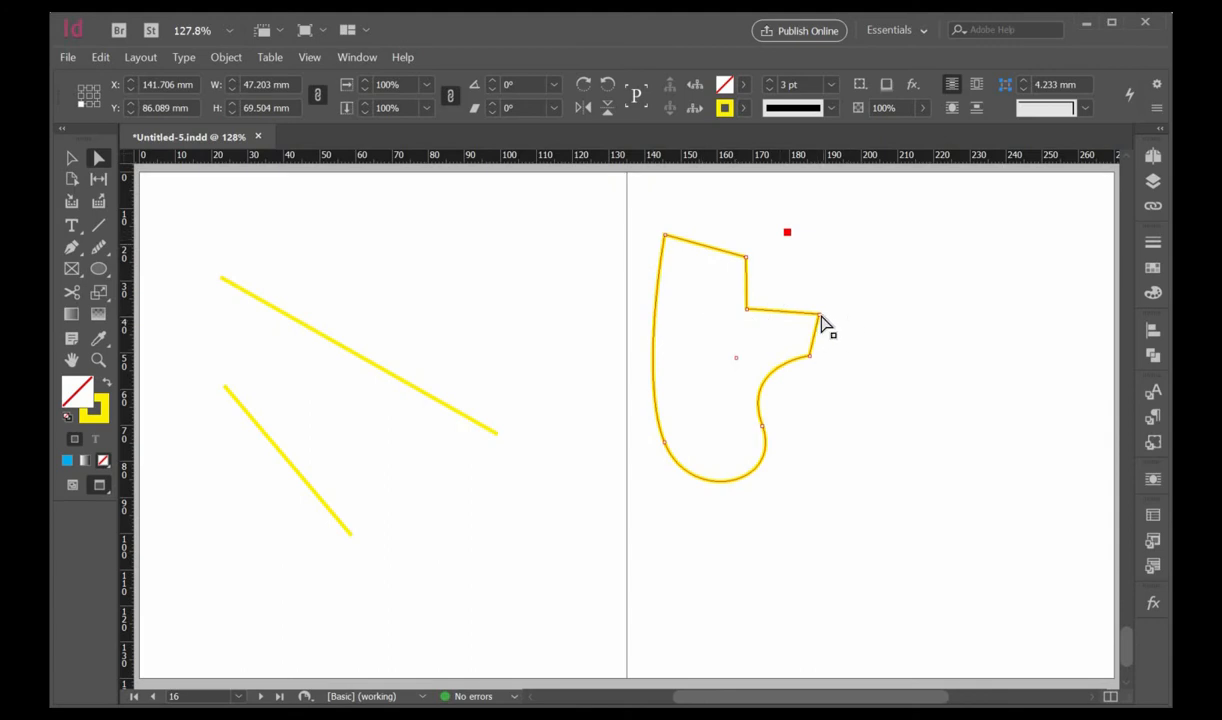
drag(884, 244, 888, 241)
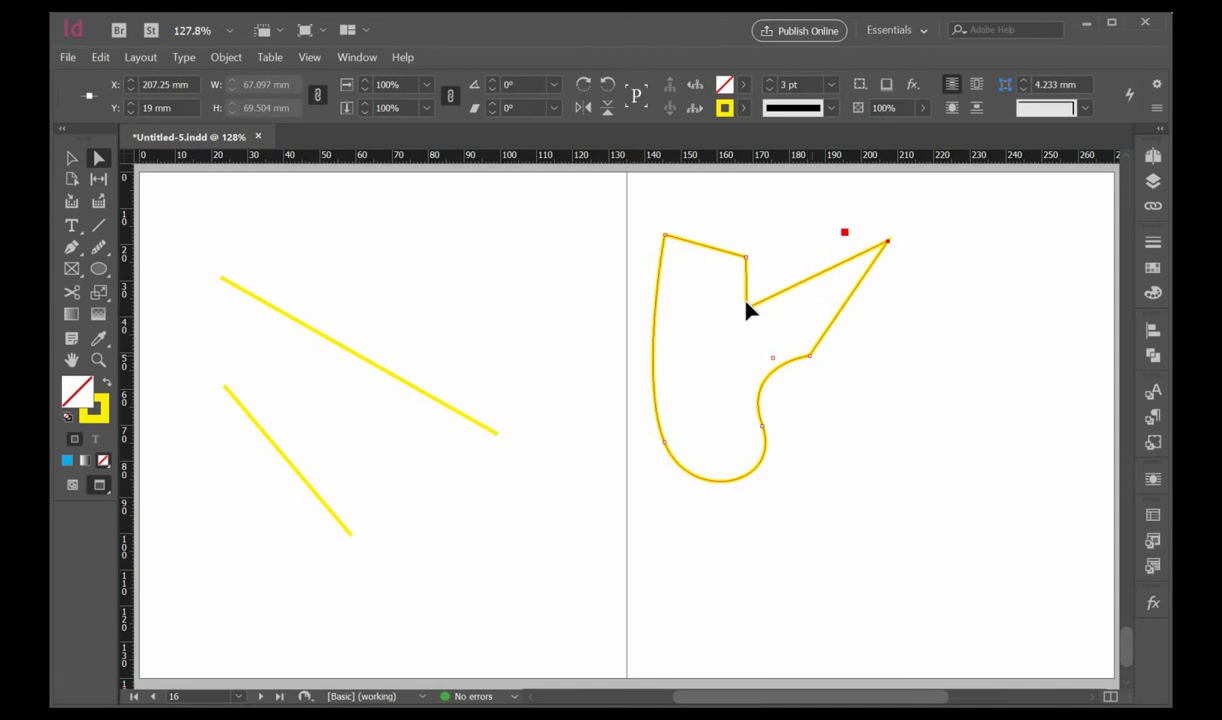
drag(745, 309, 699, 331)
drag(647, 213, 749, 252)
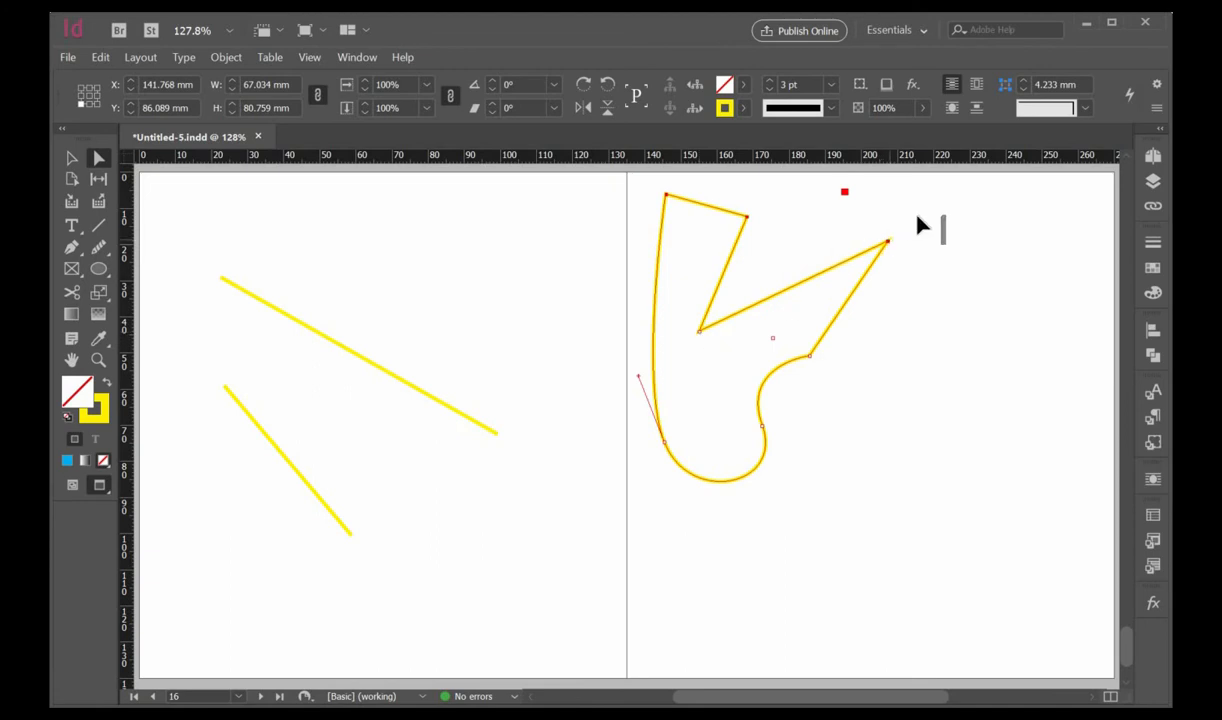
drag(917, 216, 863, 288)
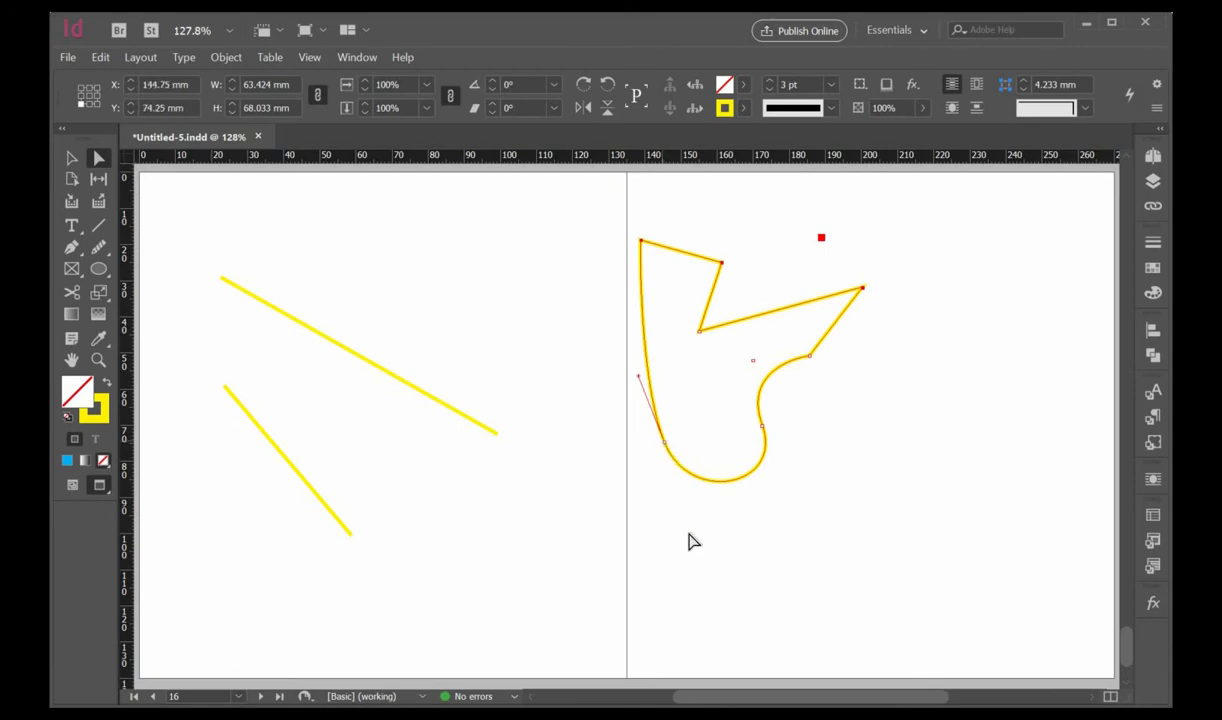
Move the shape's lower-left curve point to about X 104.25 mm, Y 66.5 mm and adjust its direction handles to widen the curve
click(663, 441)
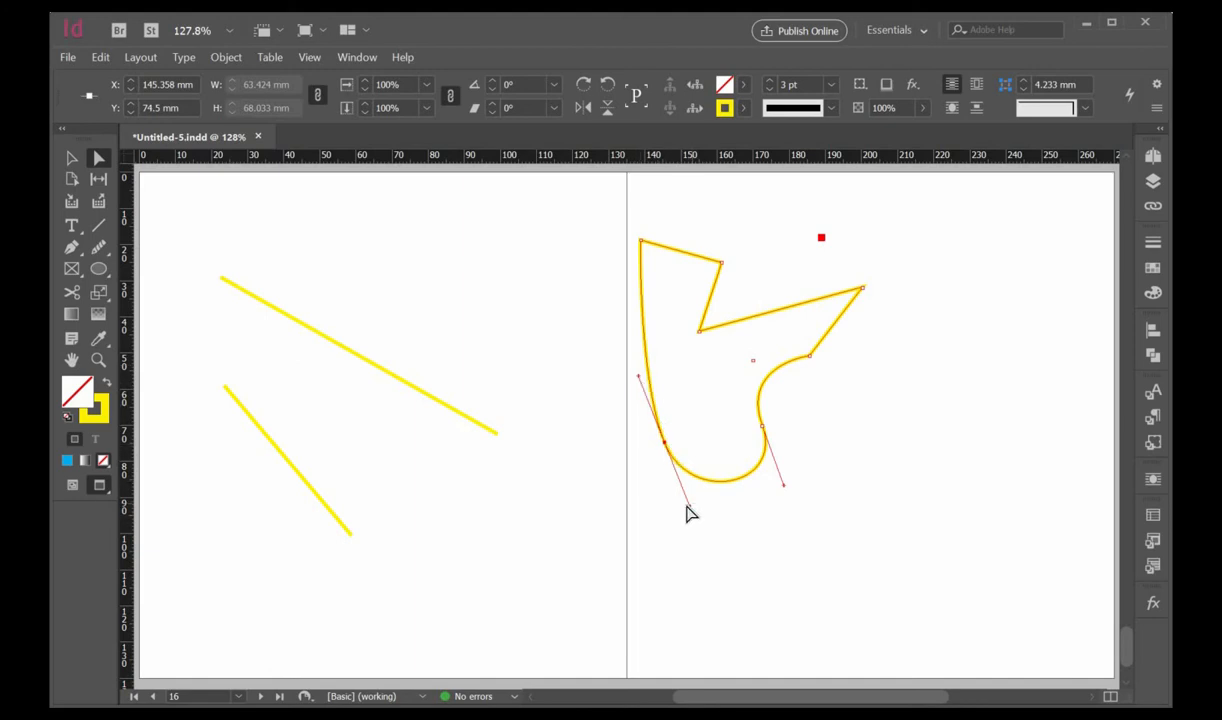
mouse_move(727, 508)
mouse_down()
mouse_move(674, 537)
mouse_move(723, 510)
mouse_move(693, 486)
mouse_move(709, 504)
mouse_up()
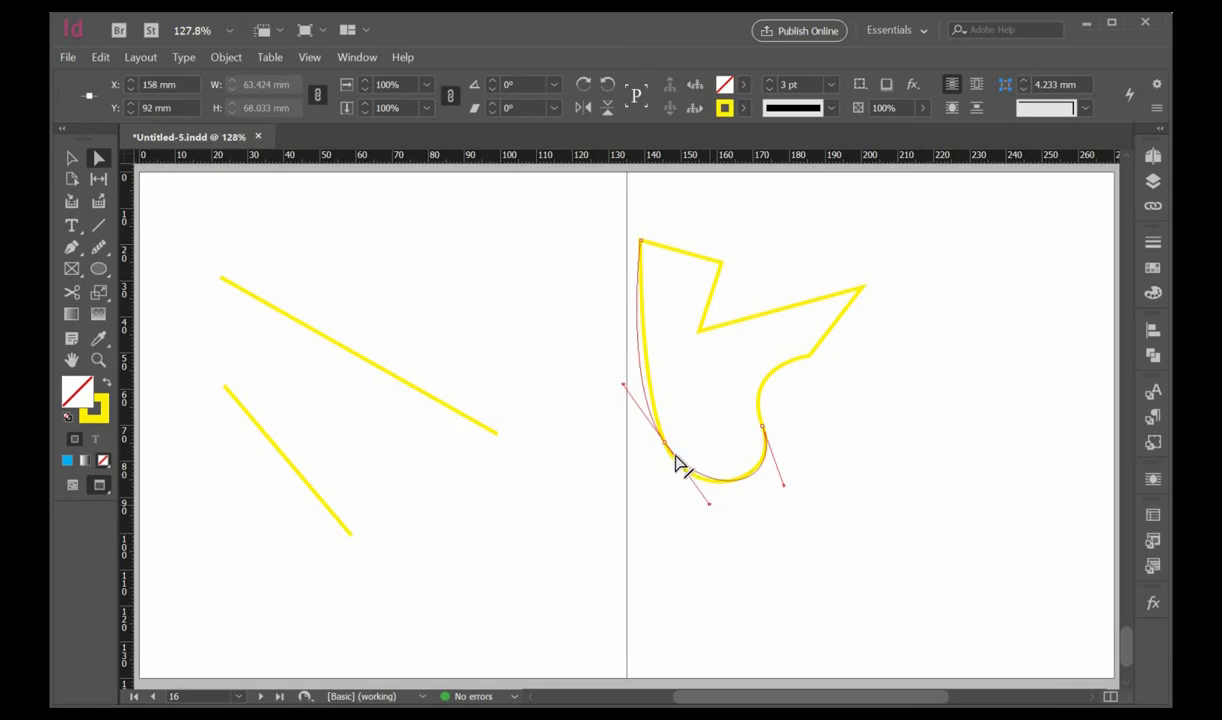
drag(647, 457, 516, 416)
drag(558, 513, 595, 586)
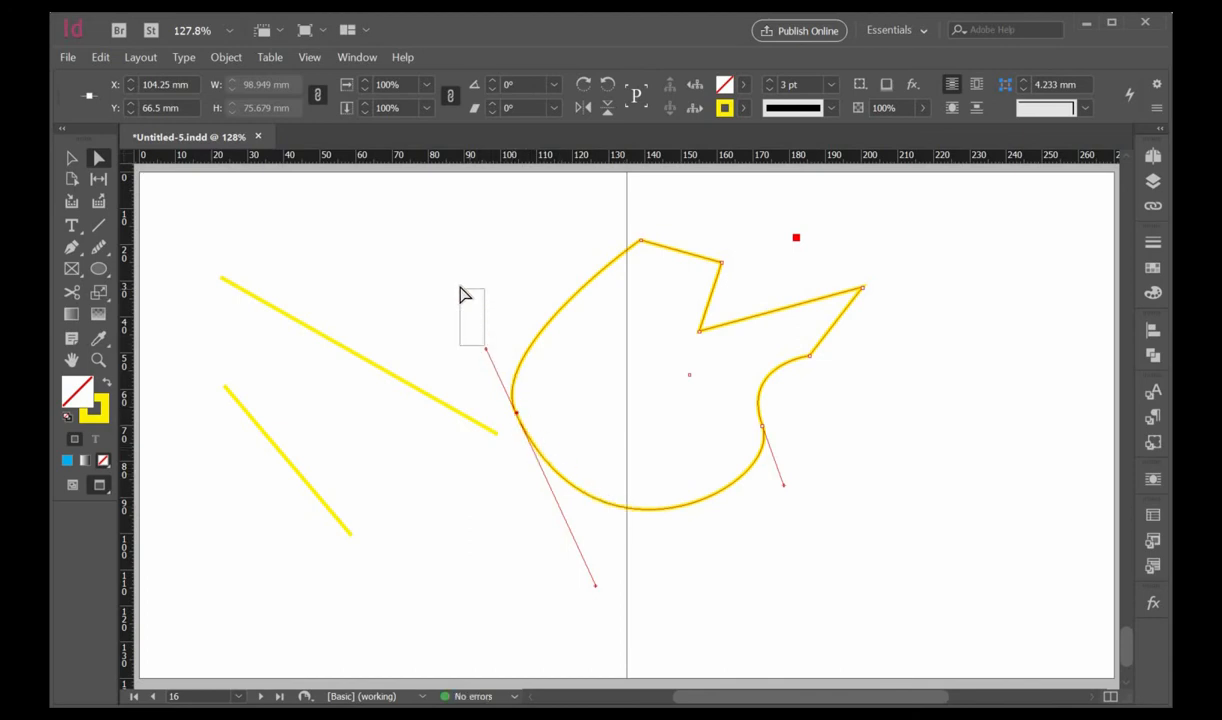
Add anchor points to the closed shape on its upper-left curve and the middle of its top edge with the Add Anchor Point tool
click(531, 401)
click(518, 414)
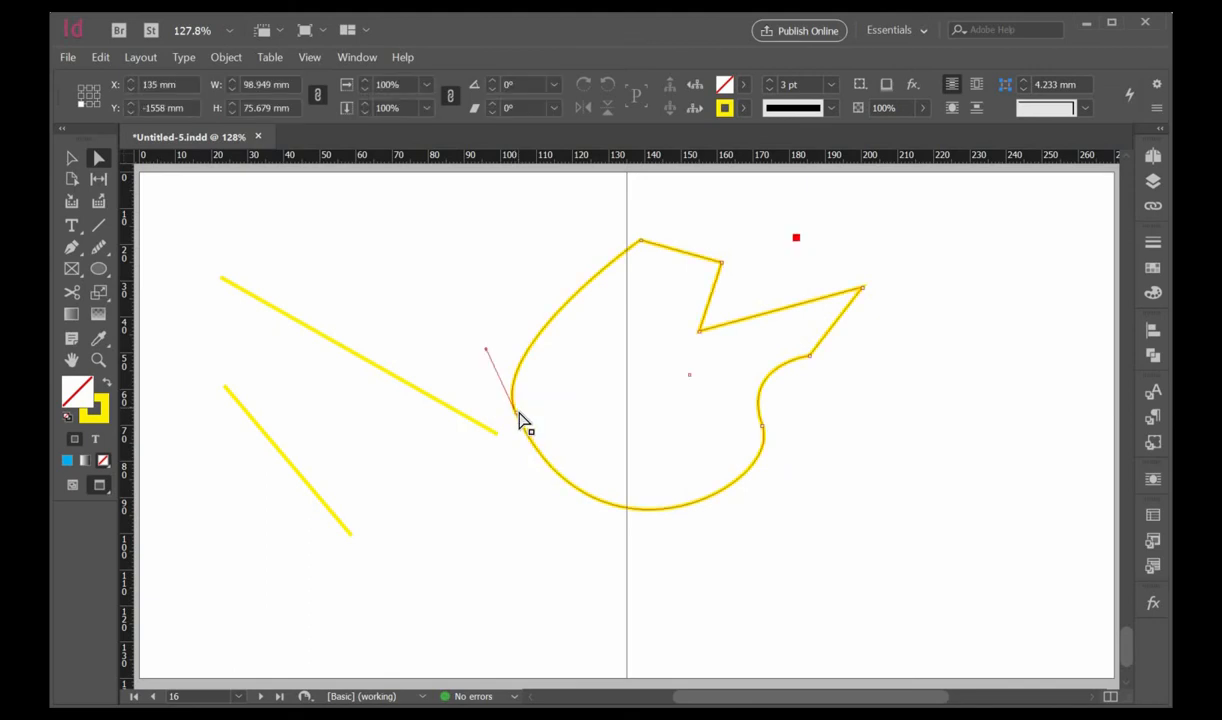
click(71, 248)
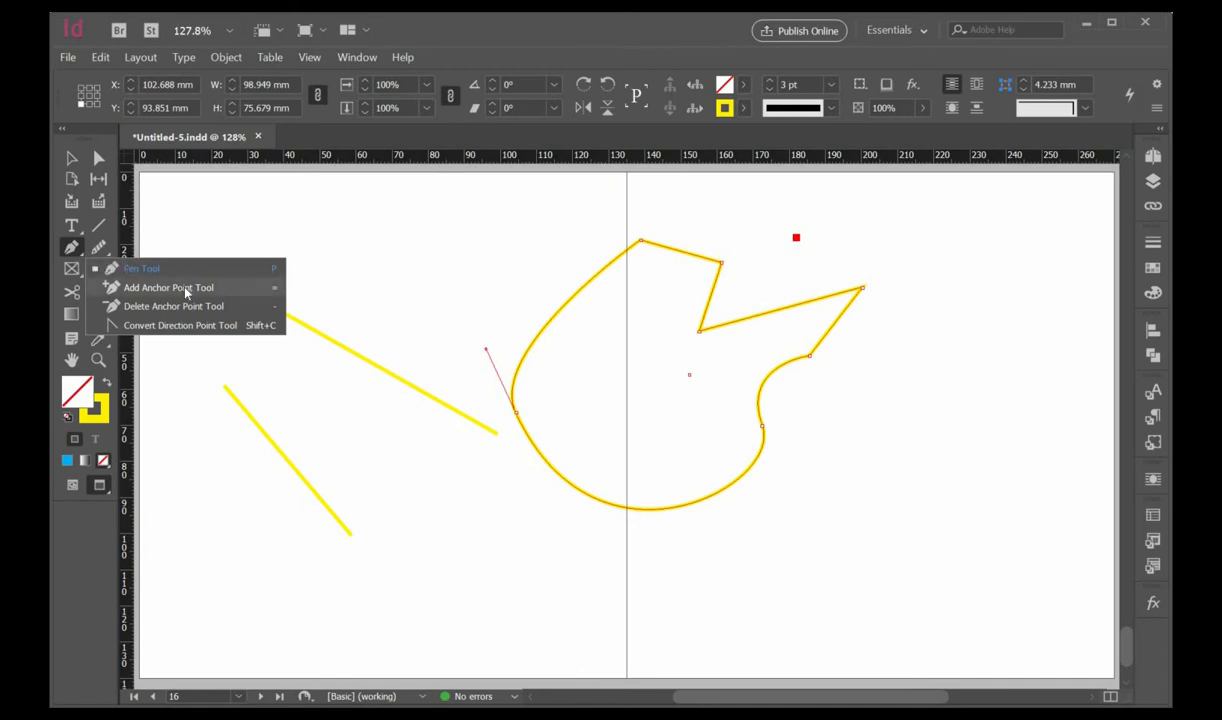
click(185, 292)
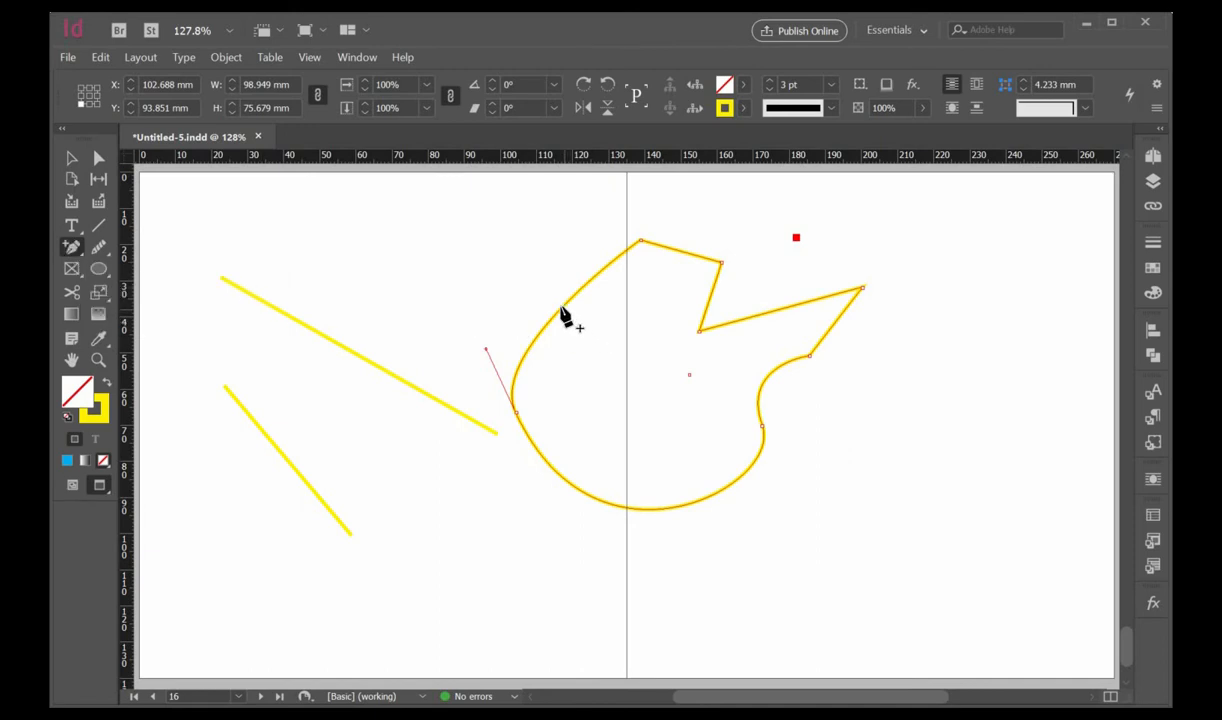
click(563, 307)
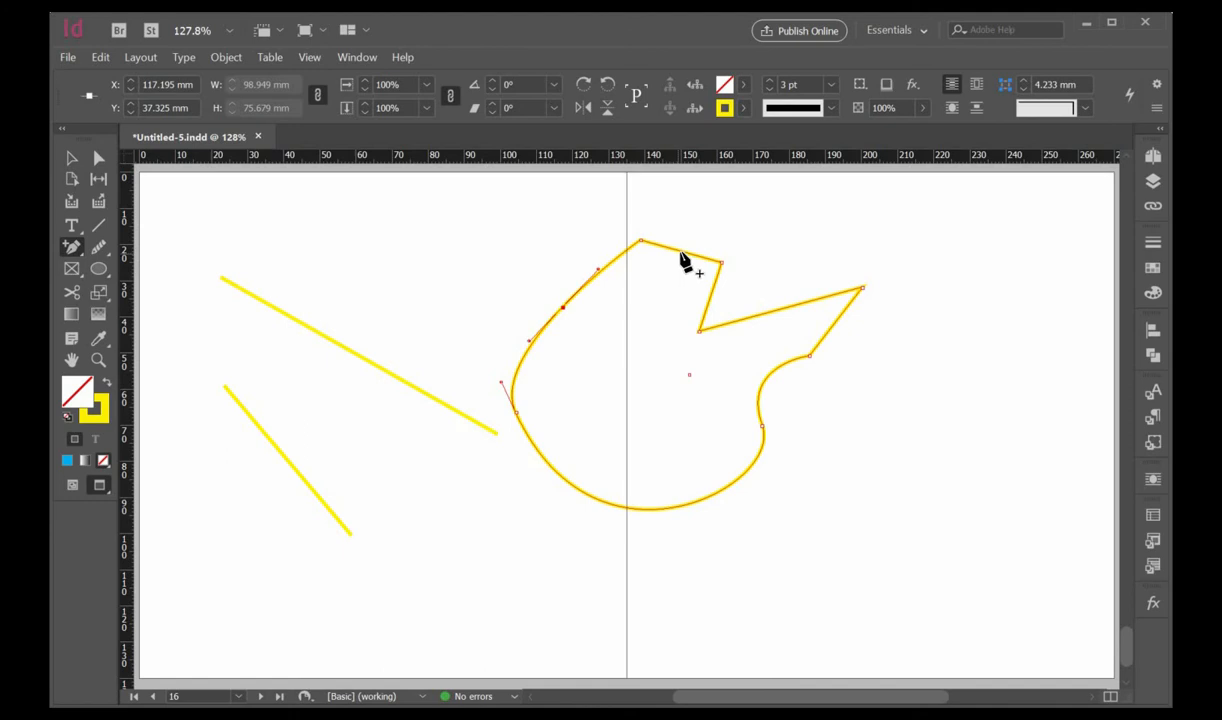
click(679, 252)
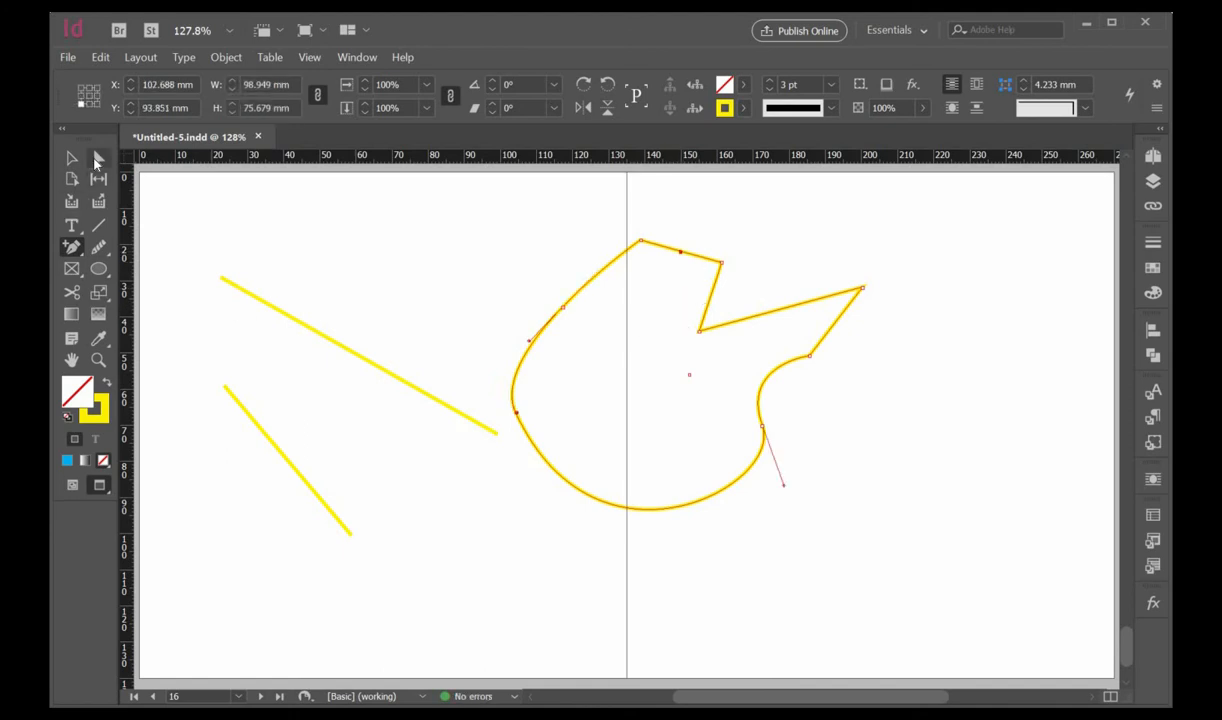
Move the new top-edge anchor point down to about X 147 mm, Y 28.54 mm with the Direct Selection tool
key(a)
click(677, 268)
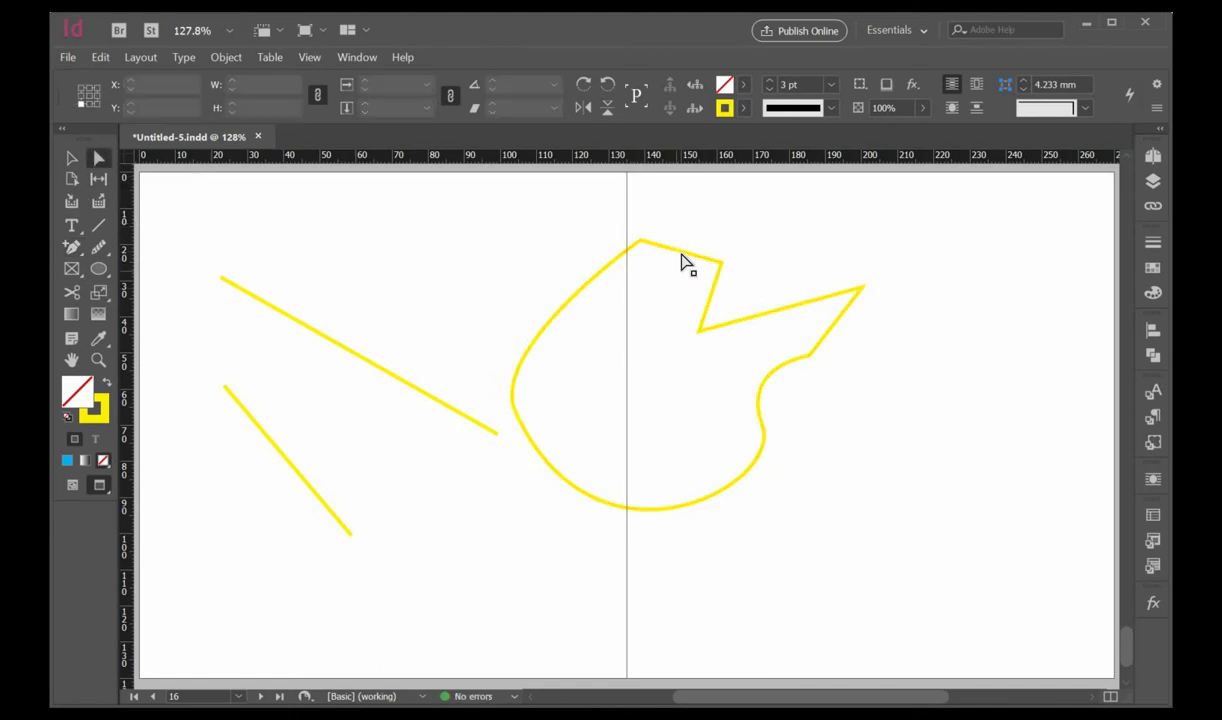
click(681, 252)
drag(681, 252, 670, 275)
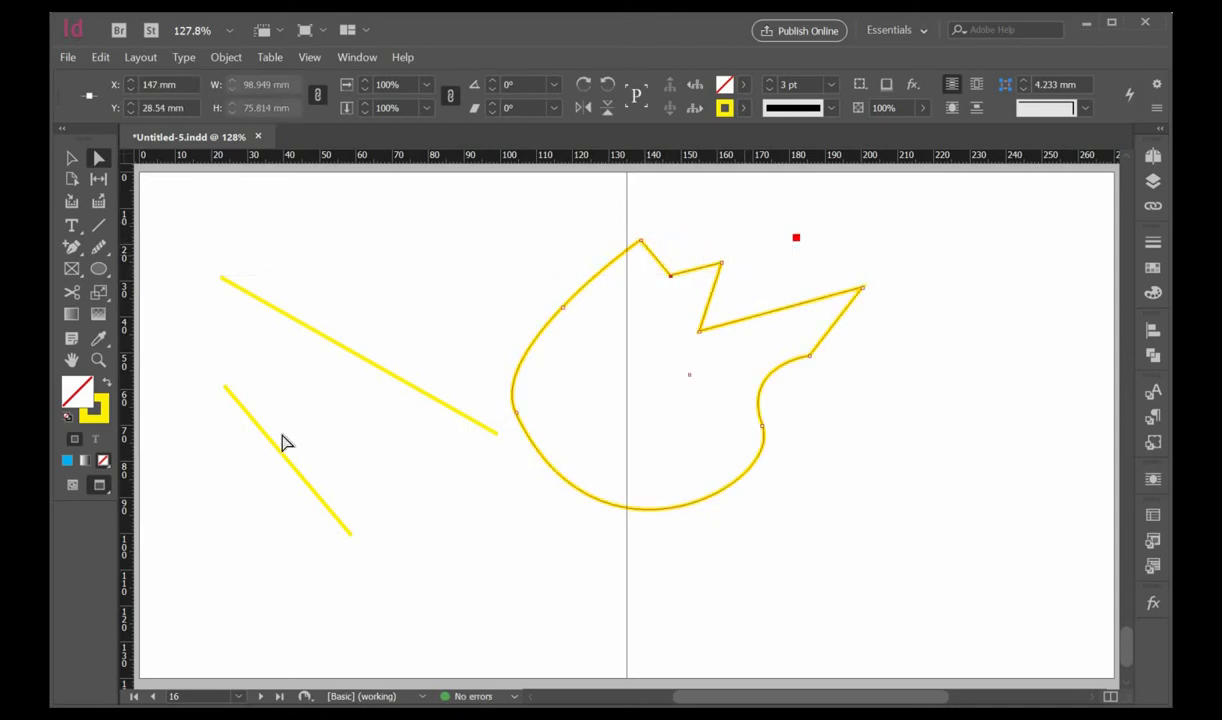
Remove the corner point just right of the top-edge notch with the Delete Anchor Point tool
click(72, 247)
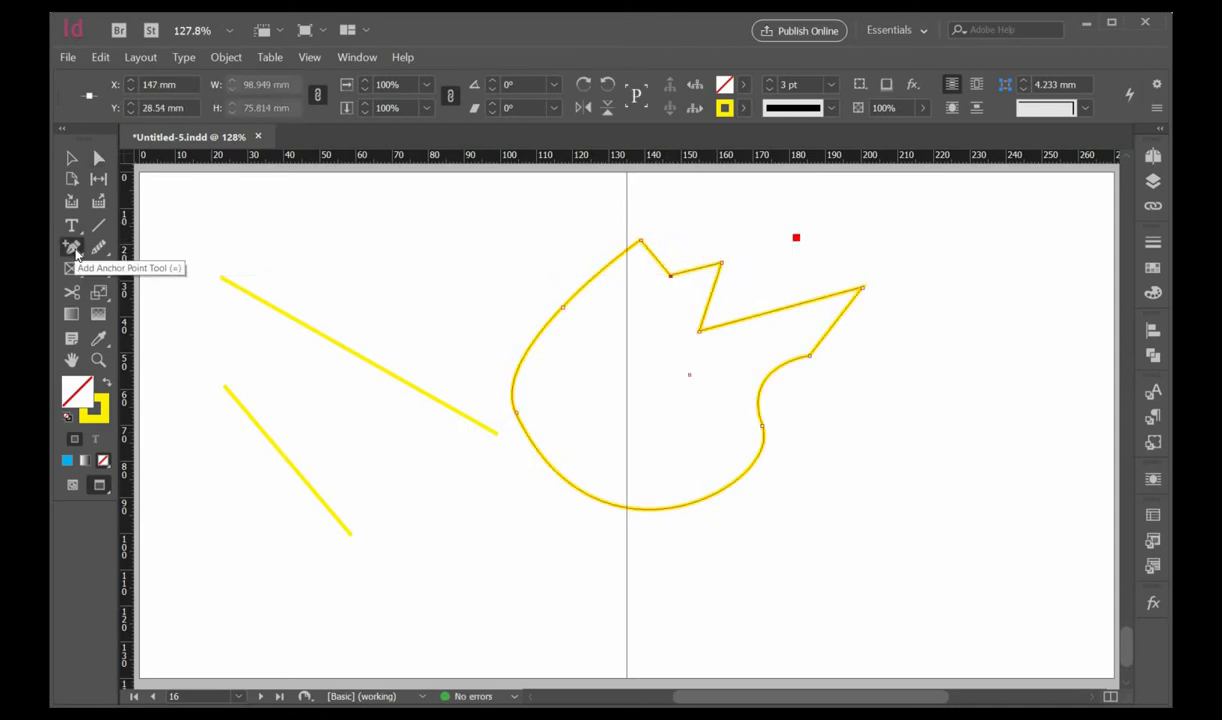
click(72, 247)
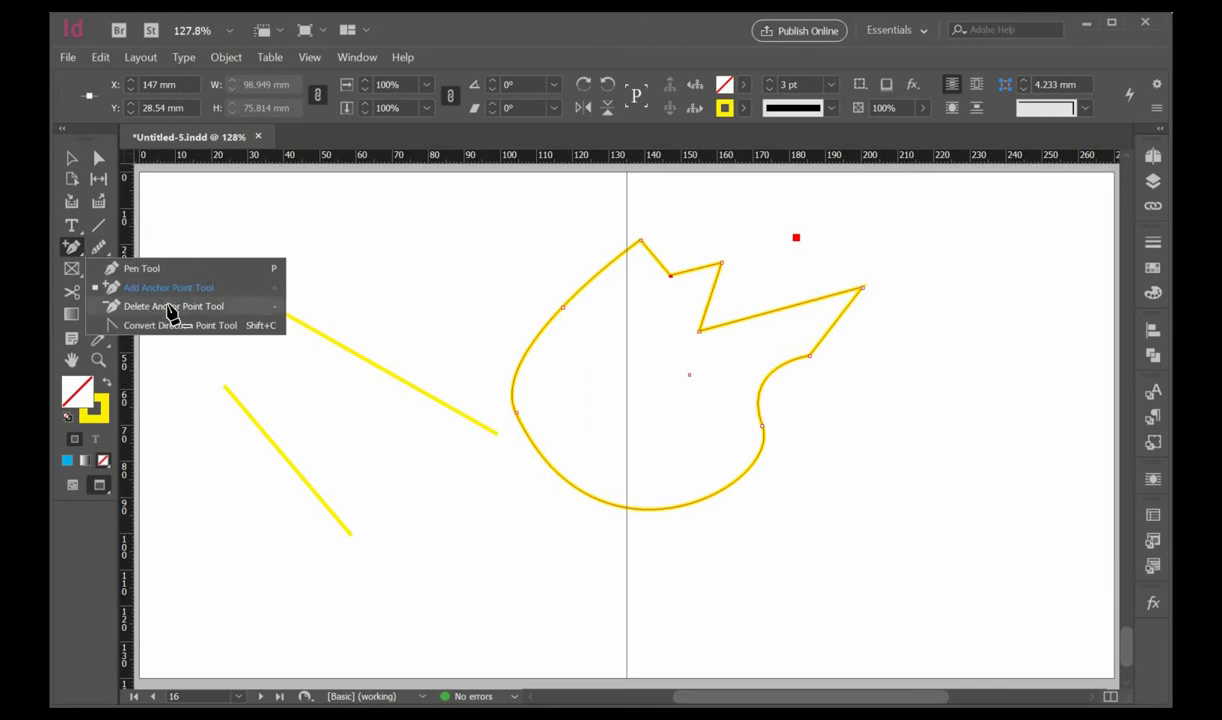
click(169, 308)
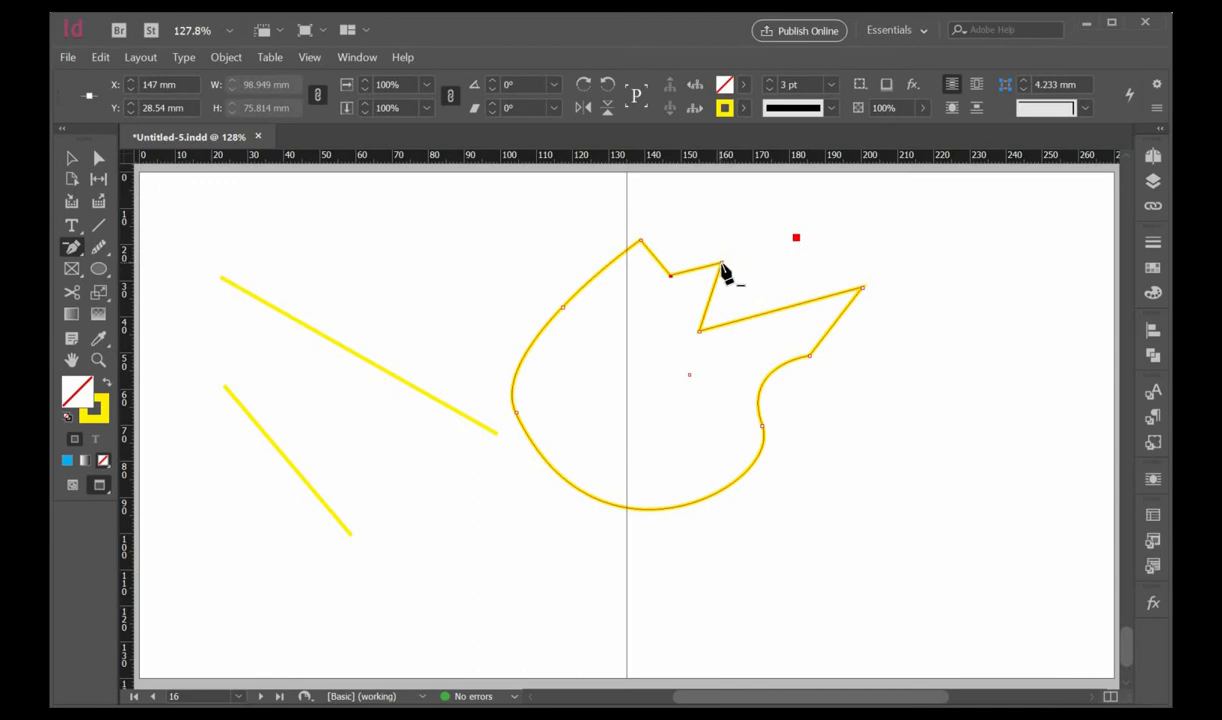
click(723, 266)
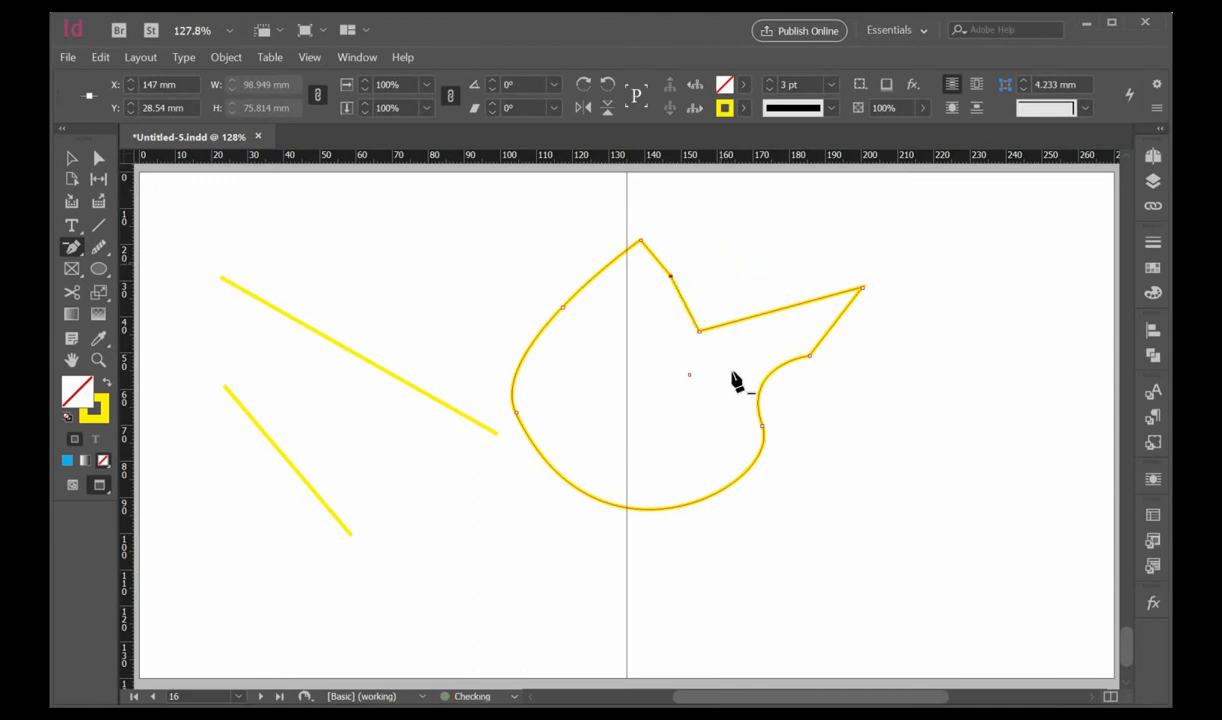
Convert the shape's far-right corner to a smooth point with the Convert Direction Point tool and turn it back into a corner
click(73, 250)
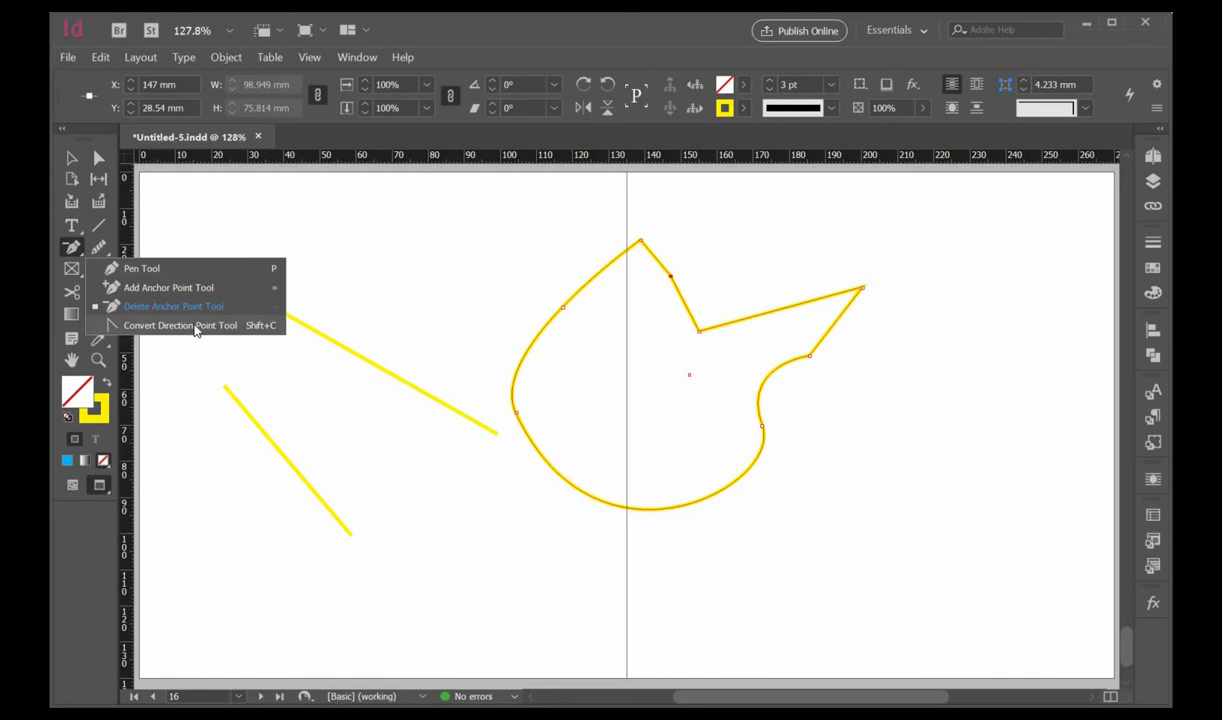
click(195, 327)
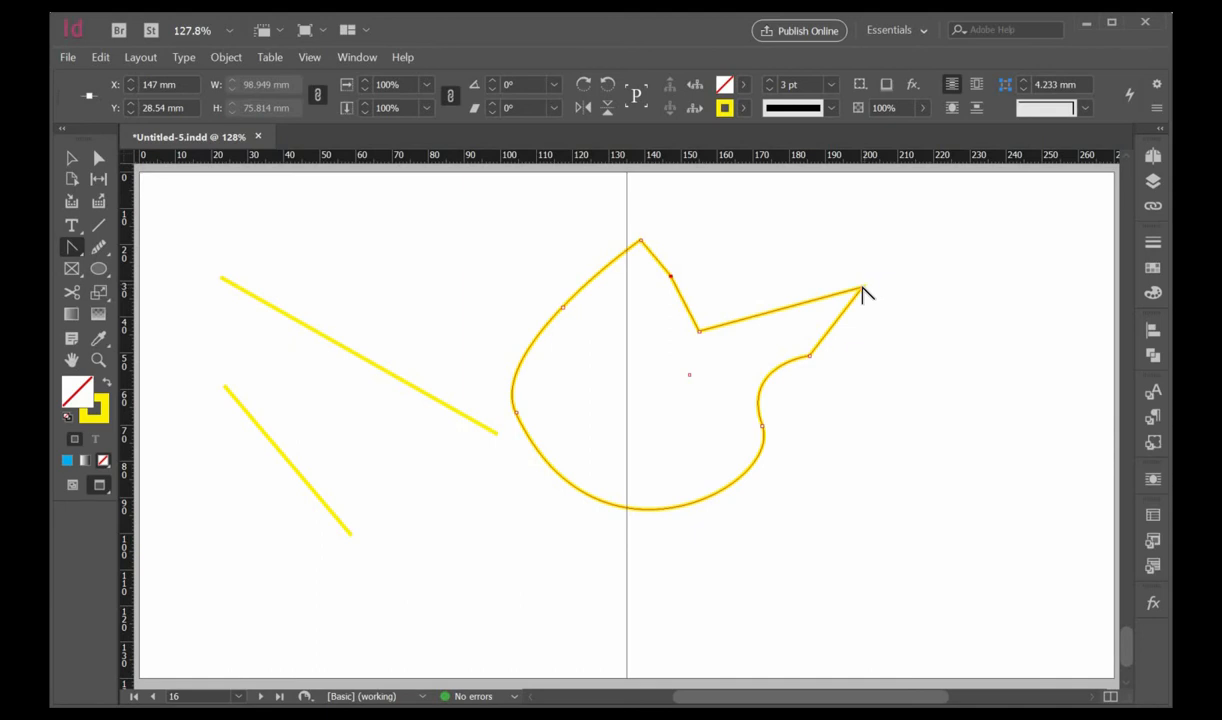
drag(862, 290, 903, 355)
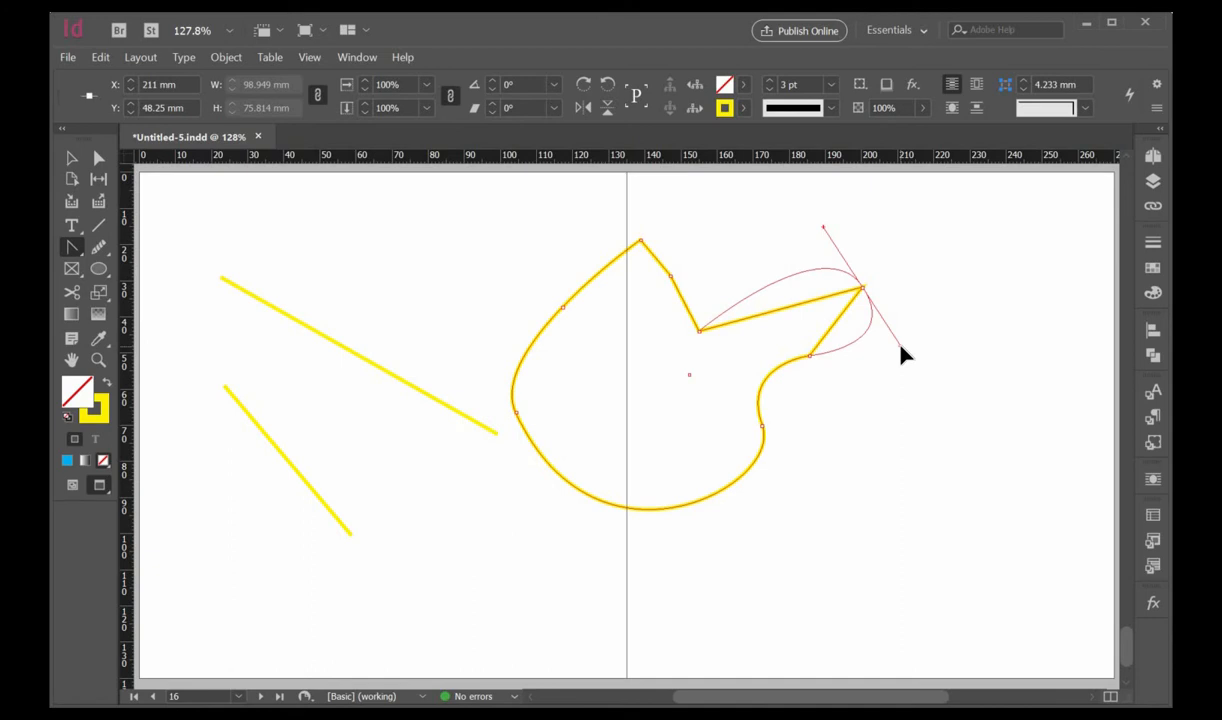
drag(903, 355, 903, 355)
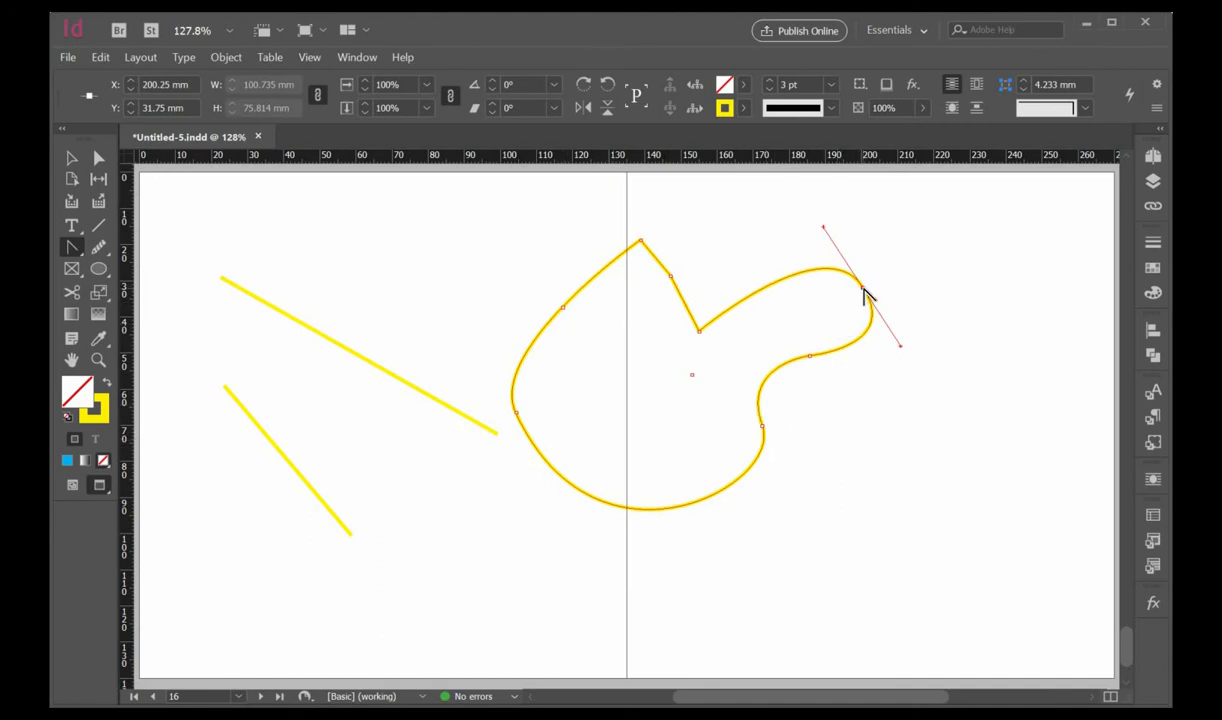
click(863, 288)
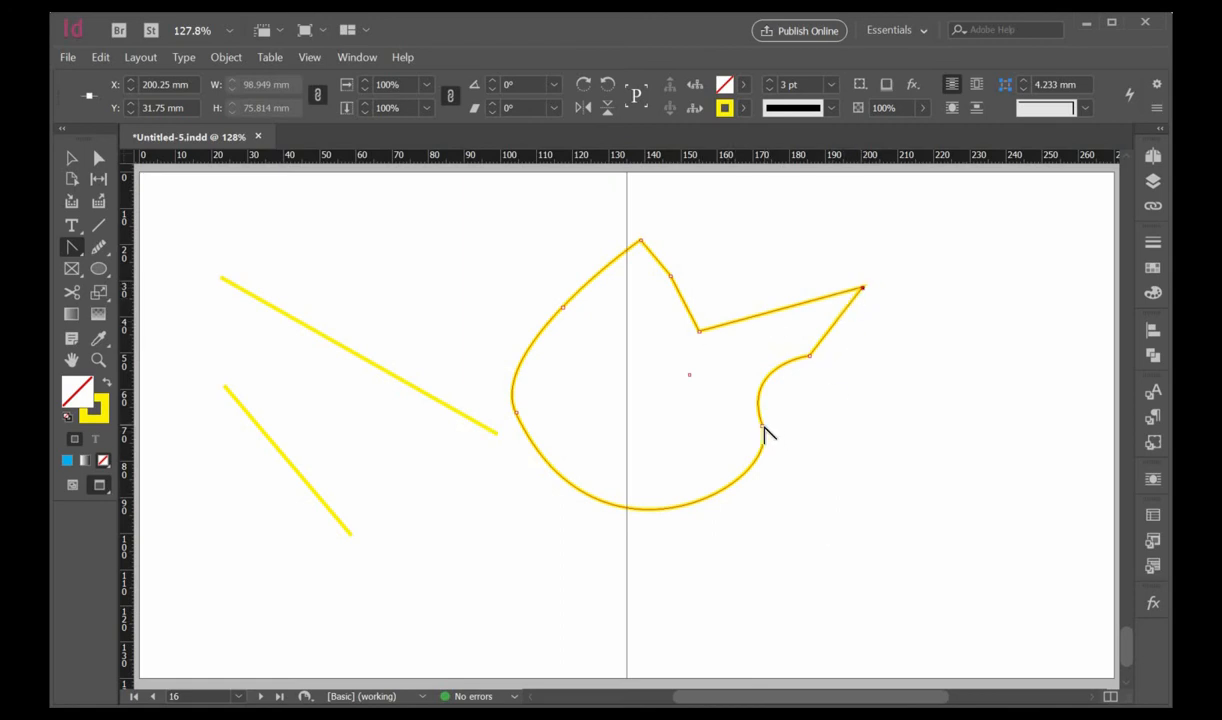
Convert the lower-right smooth point at X 172.5 mm, Y 70 mm into a cusp by adjusting its two direction handles independently
drag(763, 430, 784, 489)
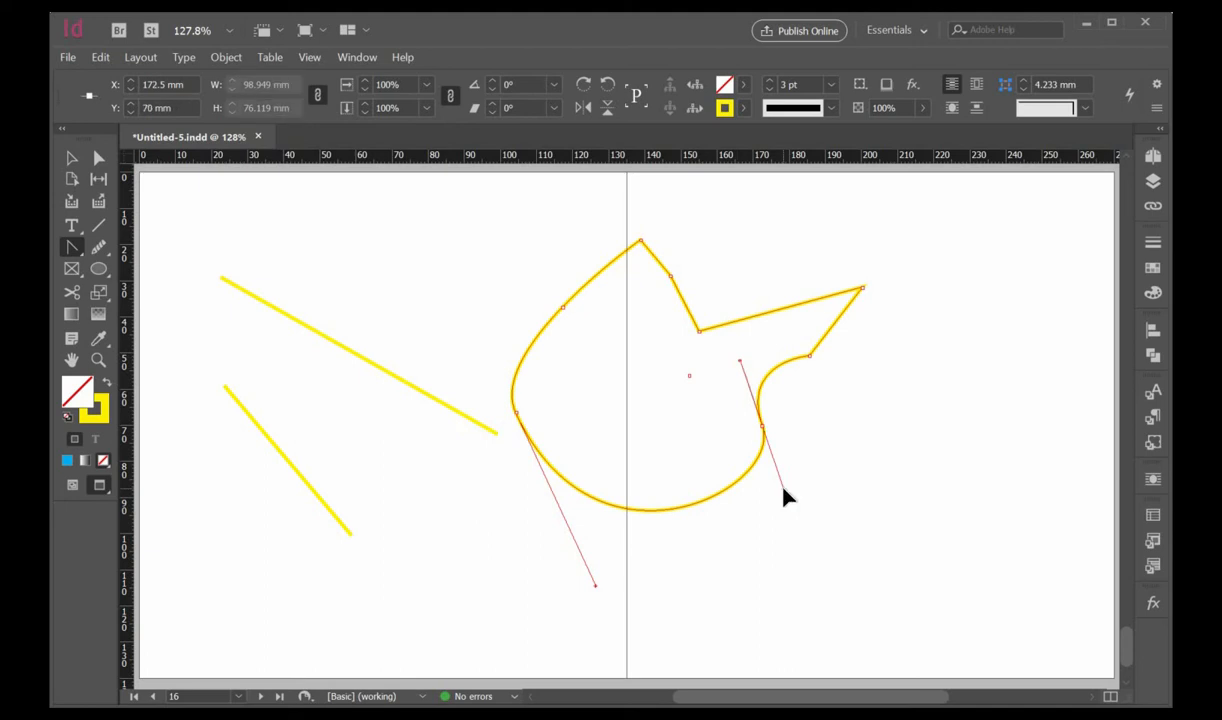
drag(784, 489, 671, 499)
drag(799, 553, 658, 385)
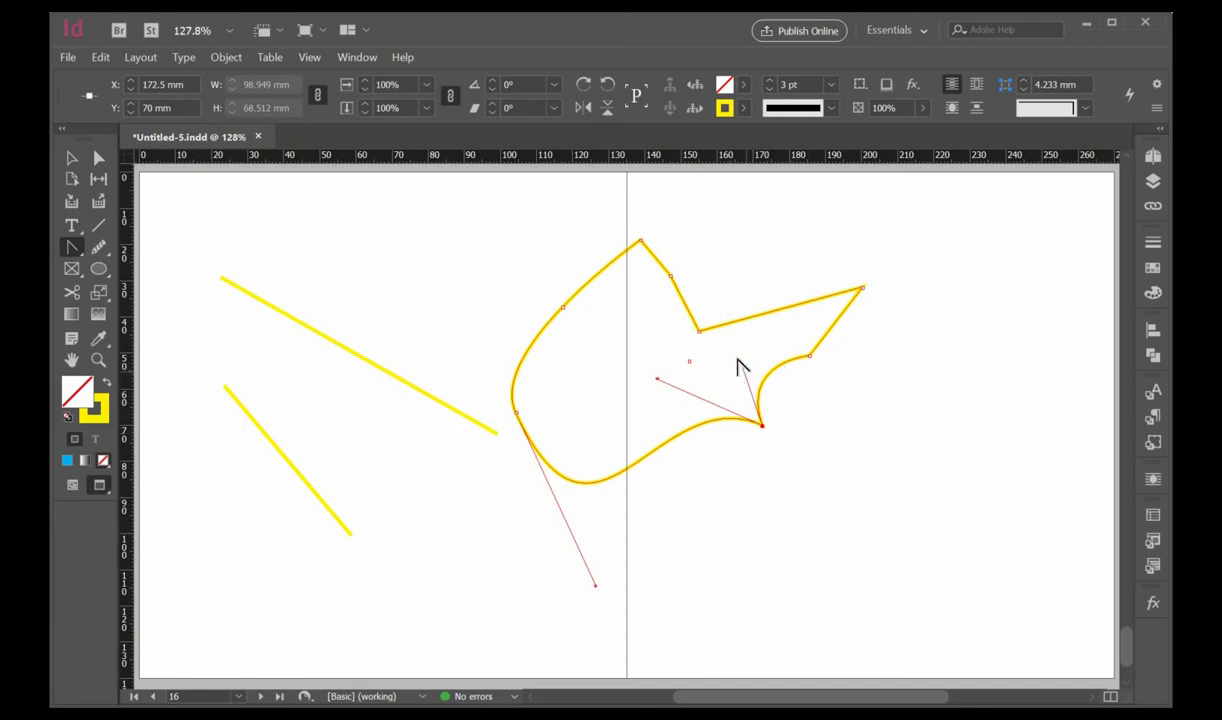
mouse_move(743, 368)
mouse_down()
mouse_move(737, 341)
mouse_move(756, 382)
mouse_move(735, 348)
mouse_up()
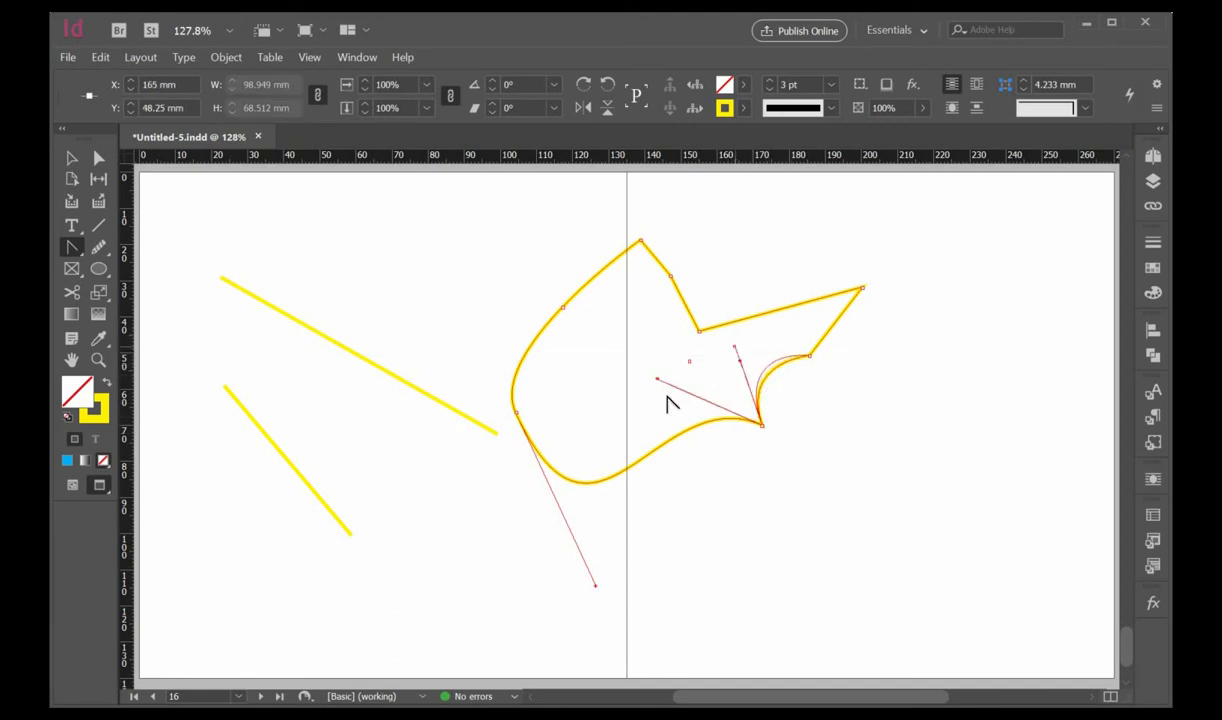
drag(657, 388, 640, 360)
Adjust the lower-left and lower-right points' direction handles to round the bottom, and move the far-right corner to about X 190.75 mm, Y 25.5 mm
click(99, 159)
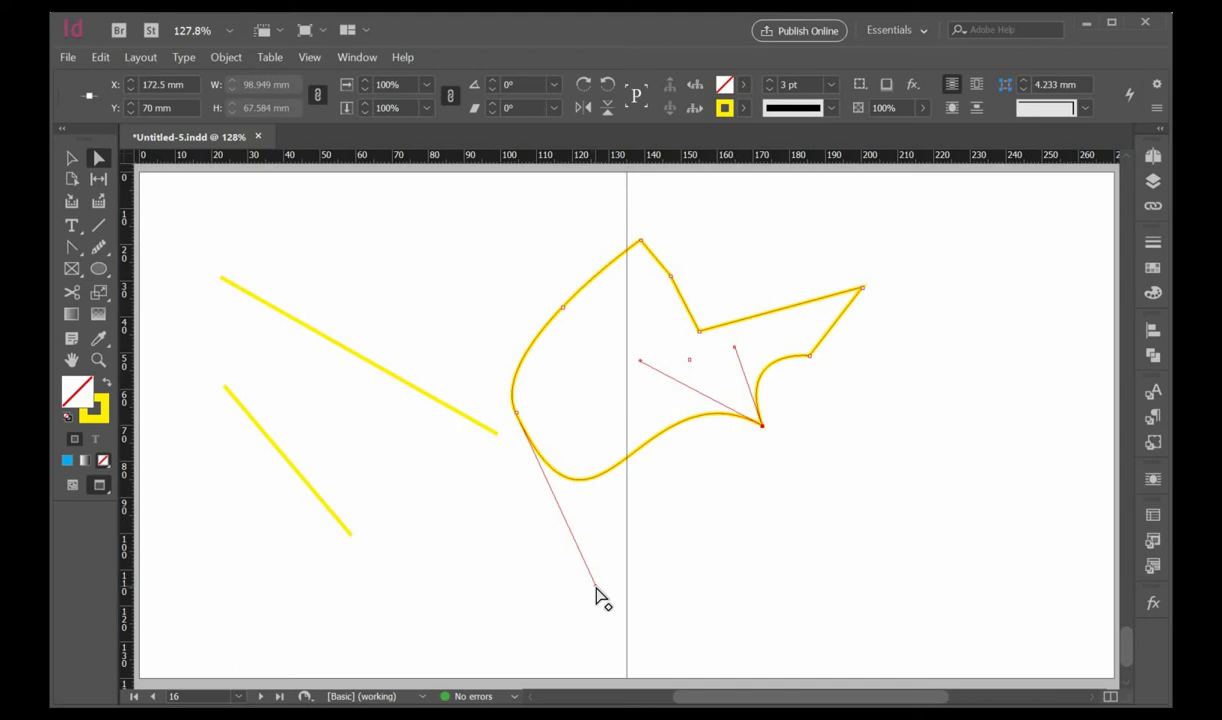
click(516, 412)
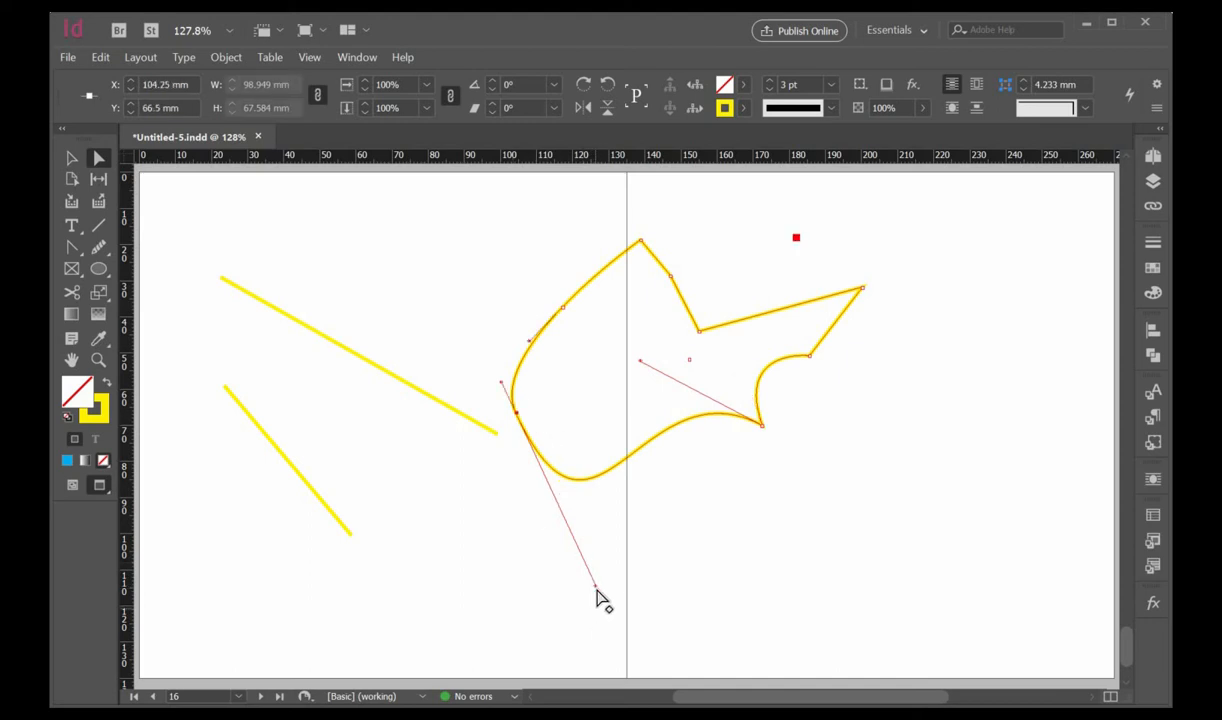
drag(595, 597, 638, 556)
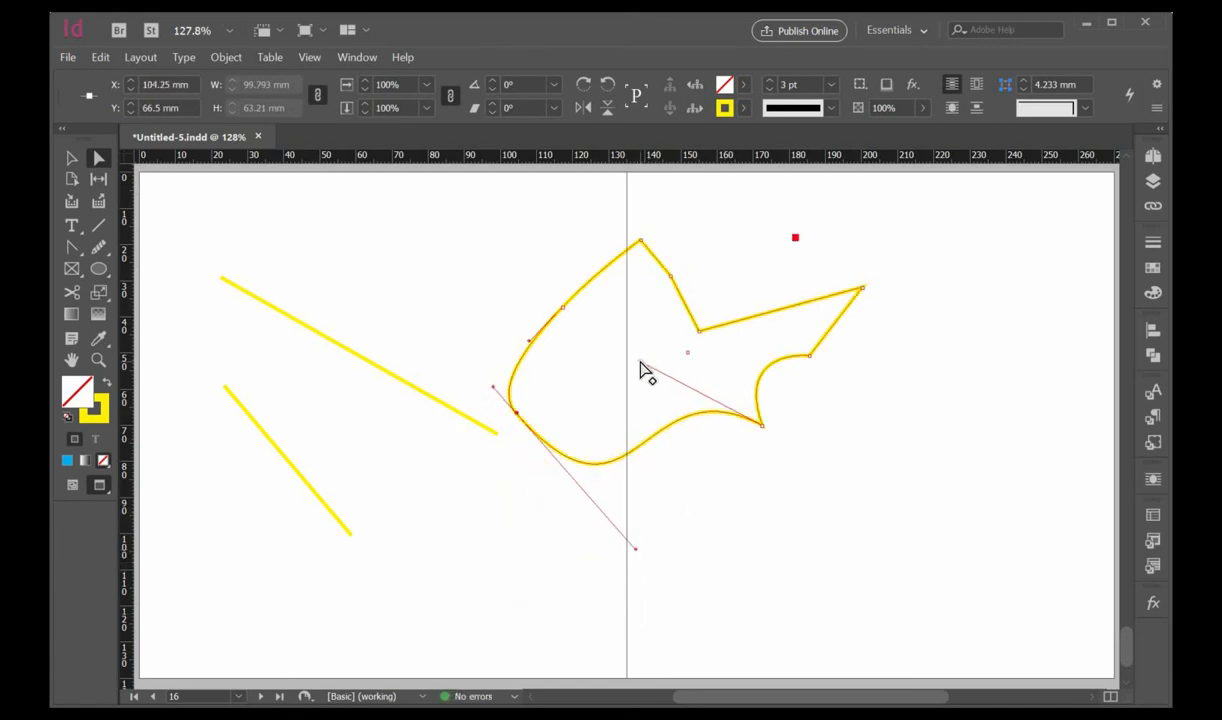
drag(641, 370, 739, 545)
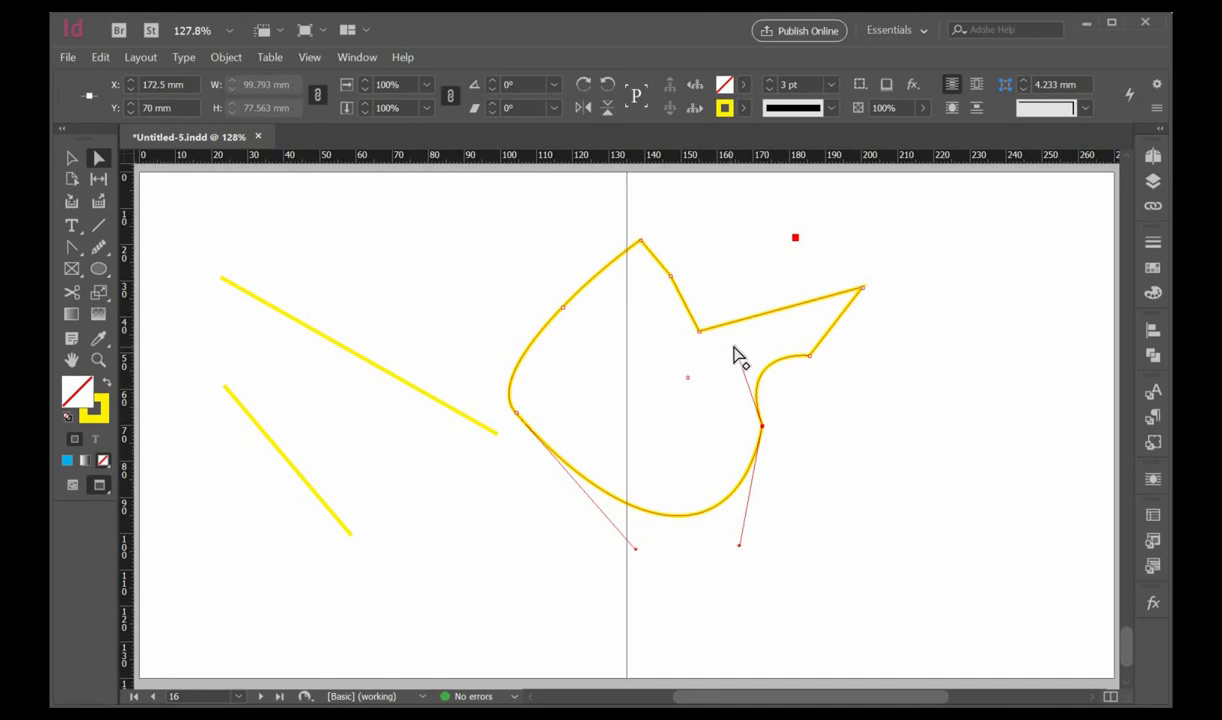
drag(734, 351, 700, 369)
mouse_move(618, 568)
mouse_down()
mouse_move(583, 592)
mouse_move(538, 577)
mouse_move(531, 543)
mouse_move(547, 550)
mouse_up()
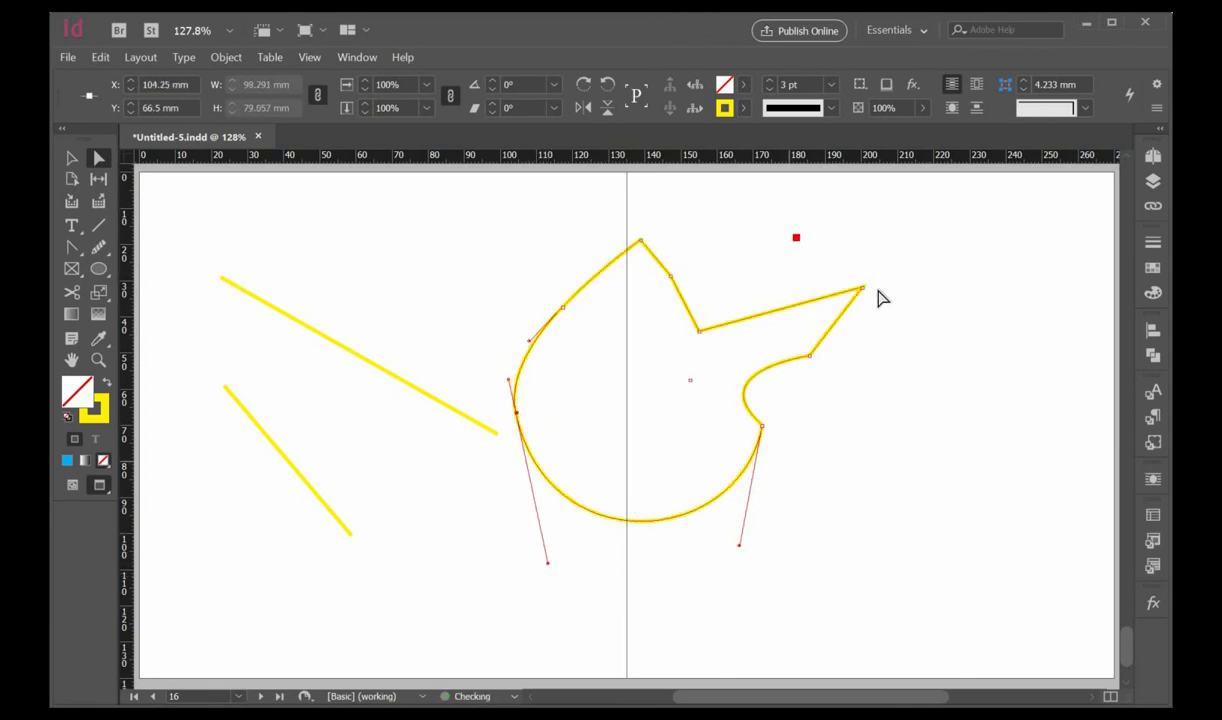
drag(864, 293, 828, 266)
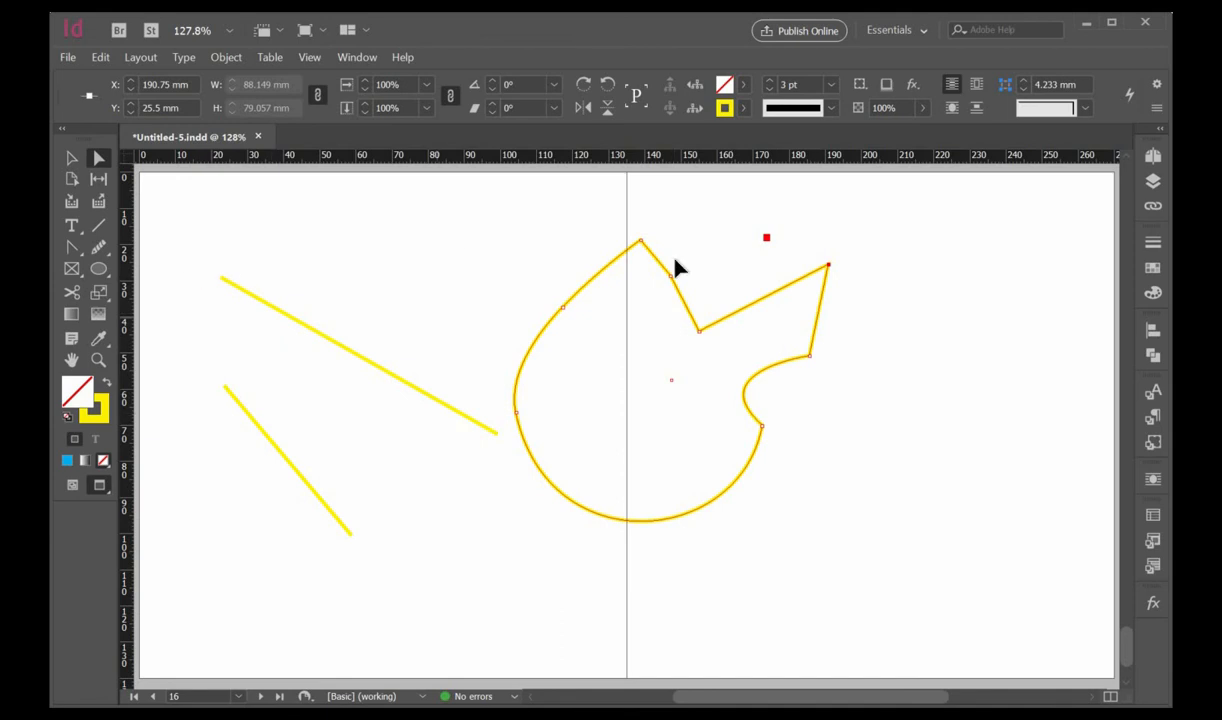
Add a point on the shape's left curve and a smooth point that bends the straight upper-right edge, using the Pen tool
click(79, 258)
click(78, 256)
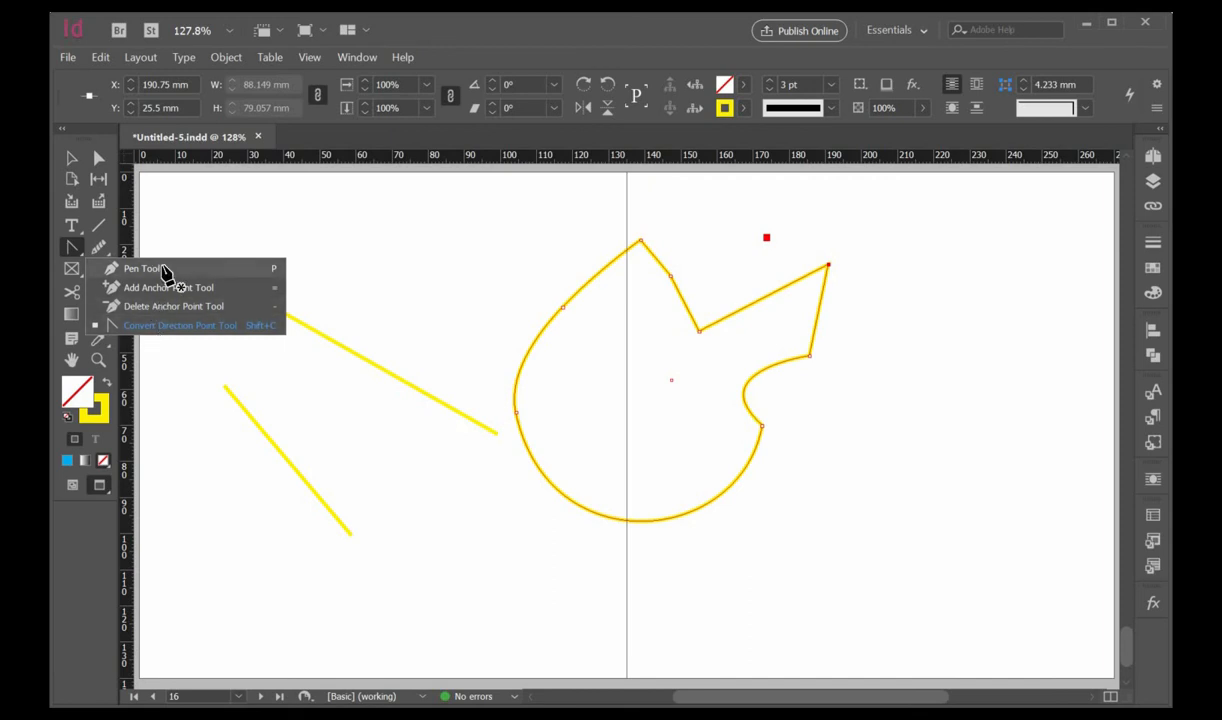
click(163, 270)
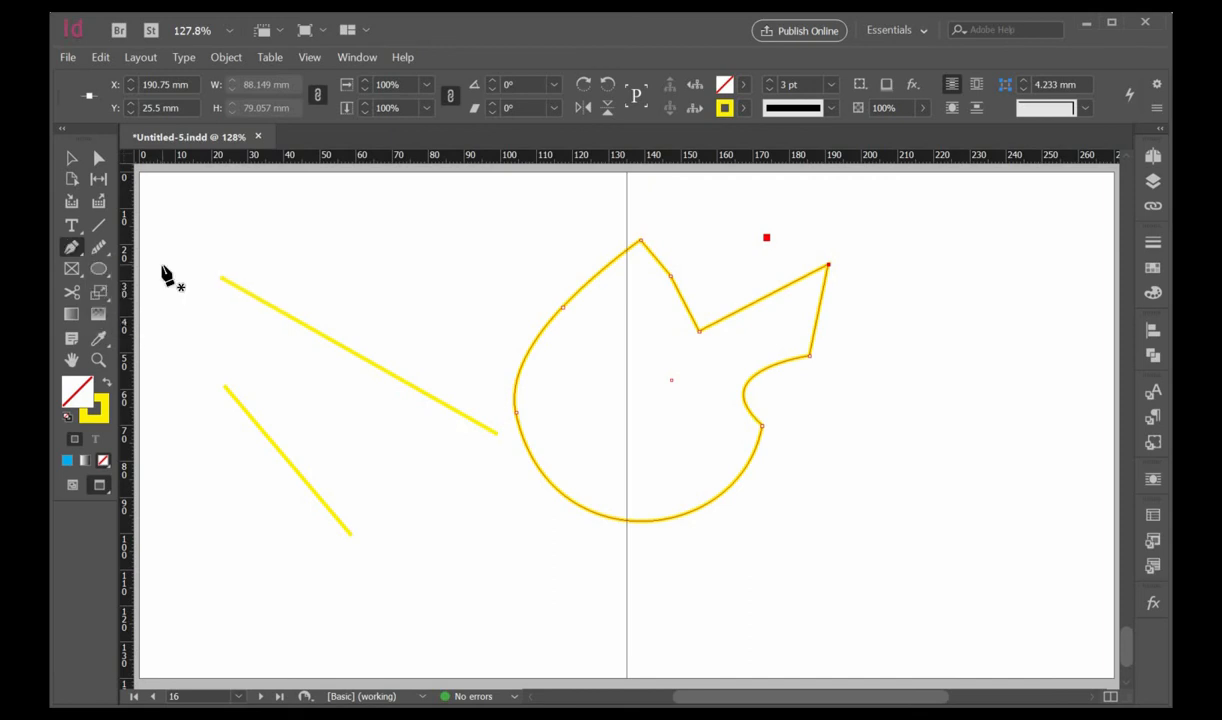
click(528, 362)
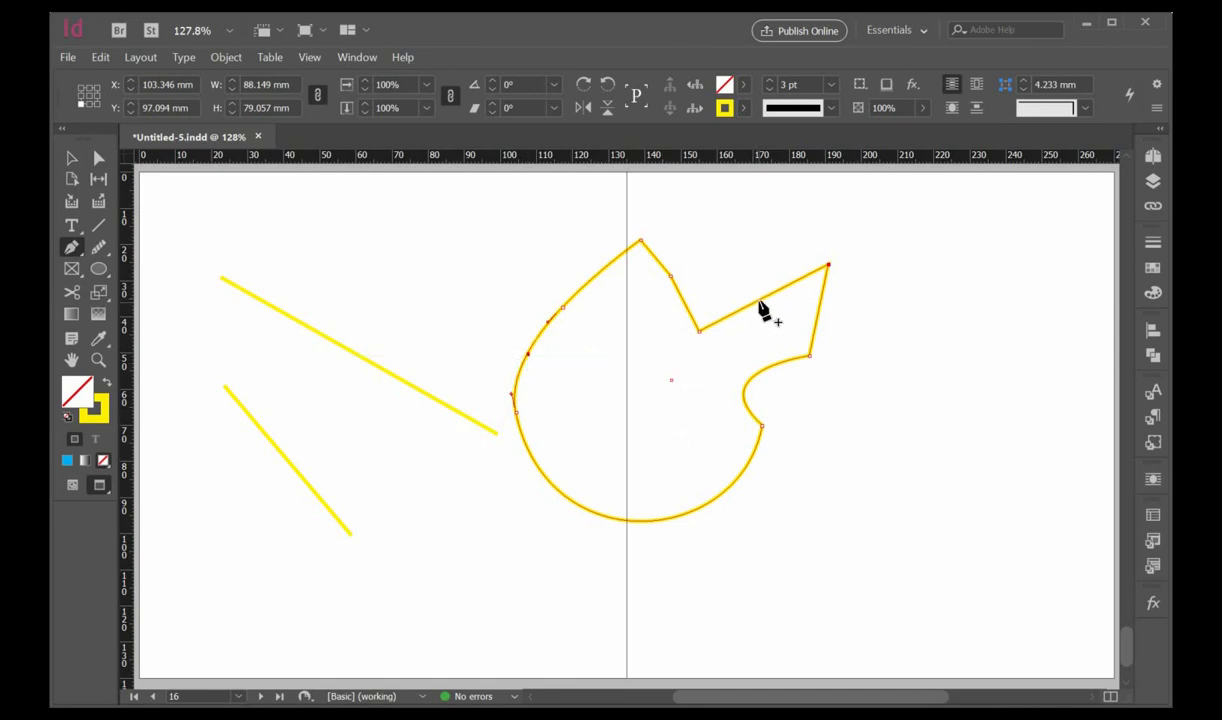
mouse_move(760, 310)
mouse_down()
mouse_move(761, 250)
mouse_move(767, 286)
mouse_up()
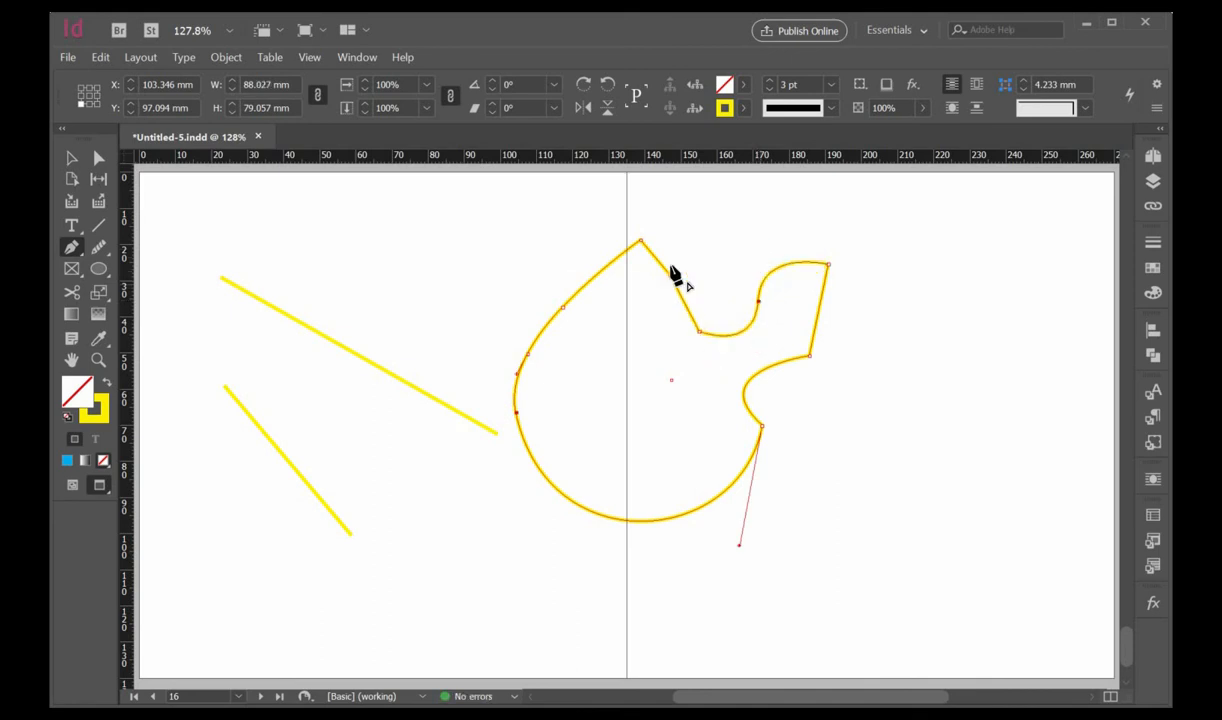
Delete the far-right corner, the point below it and the newly added smooth point on the upper-right edge with the Pen tool
click(829, 267)
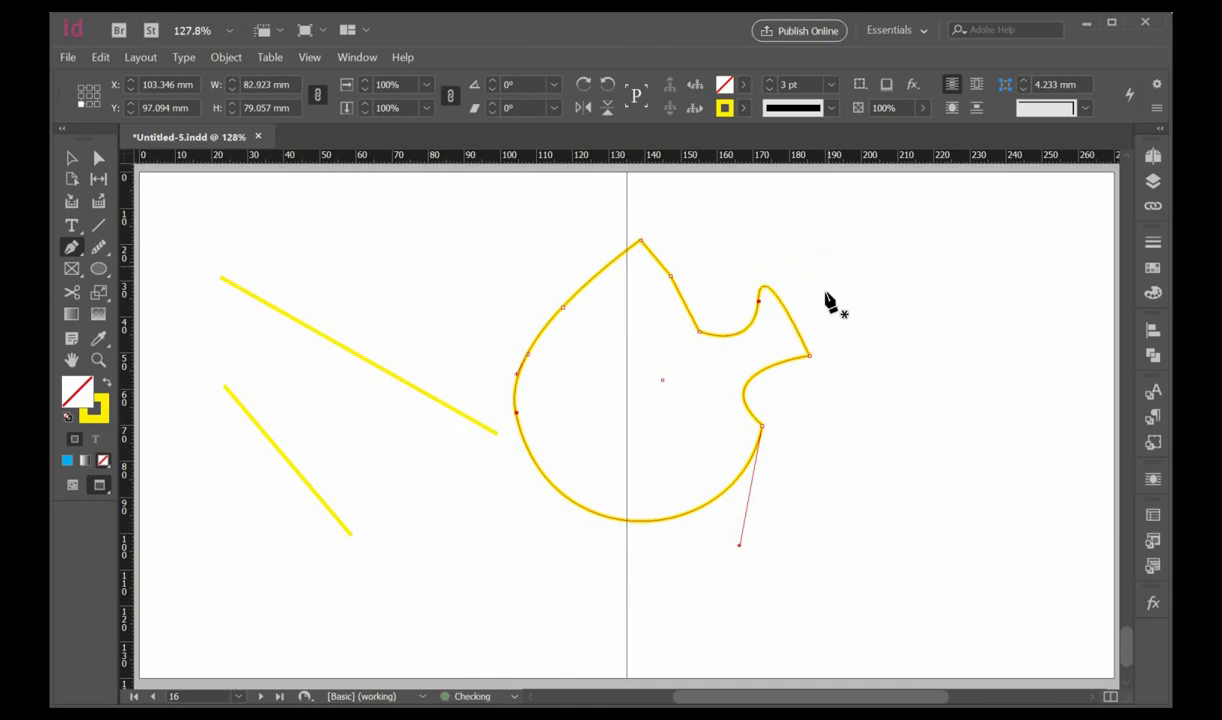
click(809, 357)
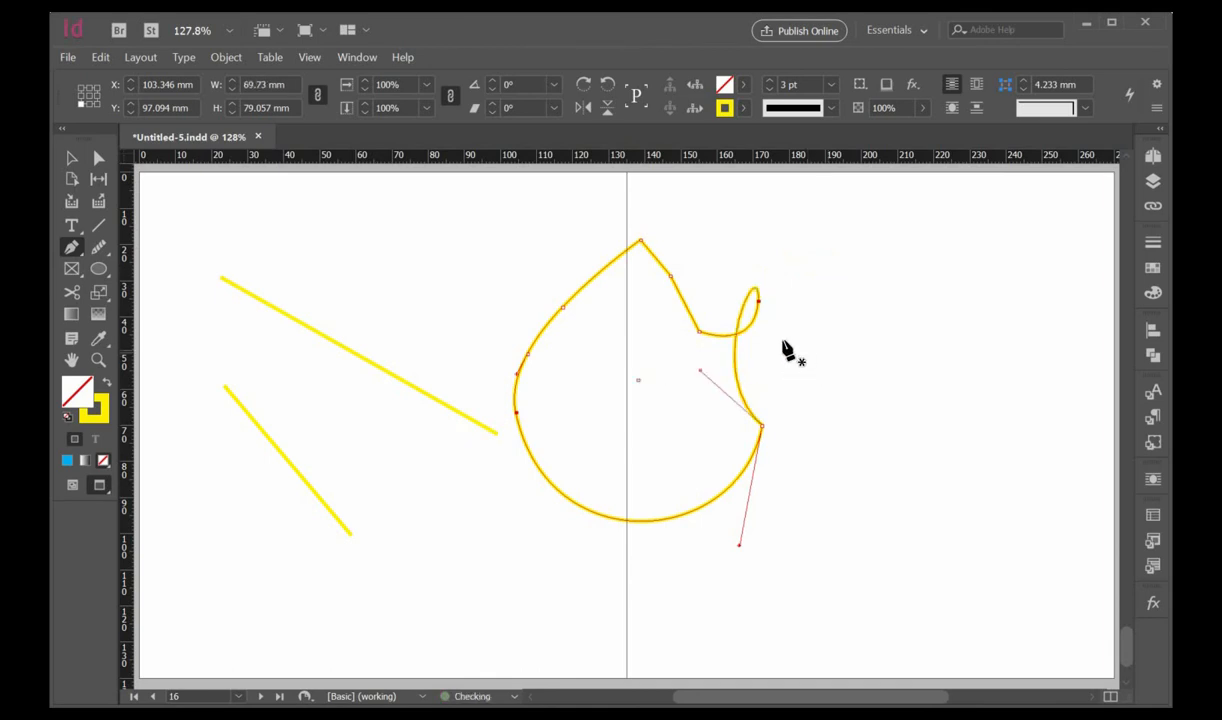
click(757, 301)
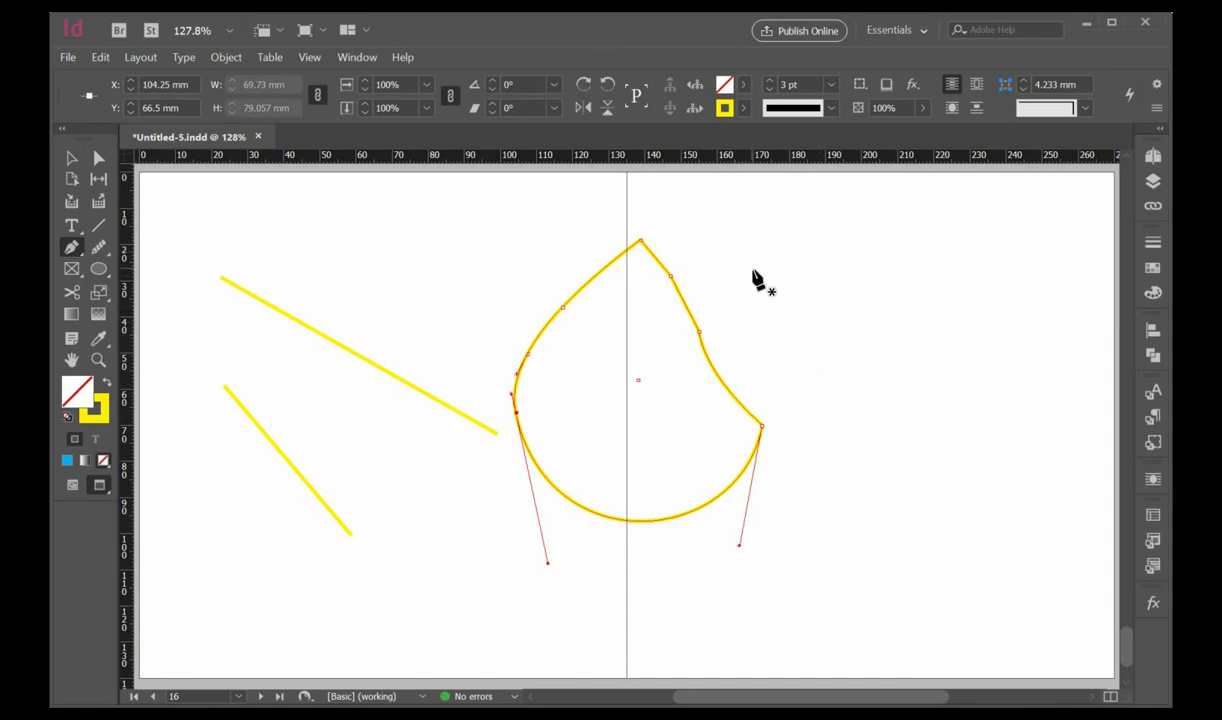
Move the middle upper-right-edge point out to X 180.25 mm, Y 38.75 mm and the point above it inward to about X 145.25 mm, Y 43 mm
key(ctrl)
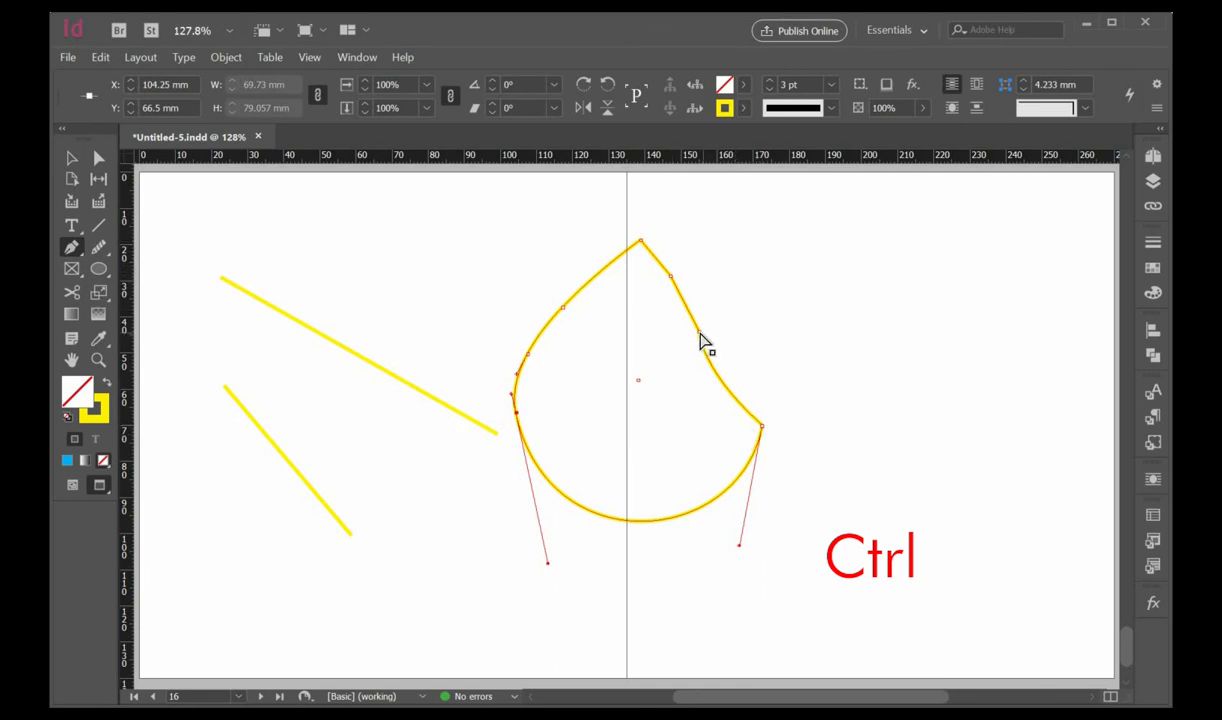
drag(698, 331, 790, 316)
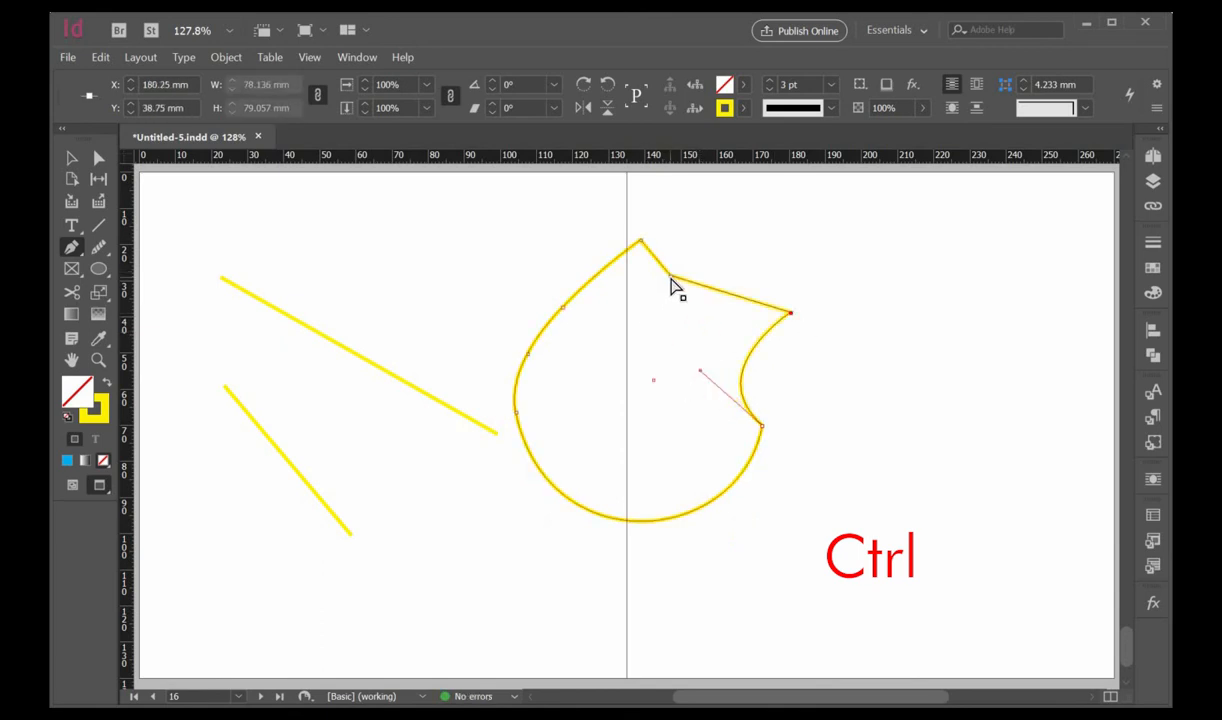
drag(672, 285, 663, 327)
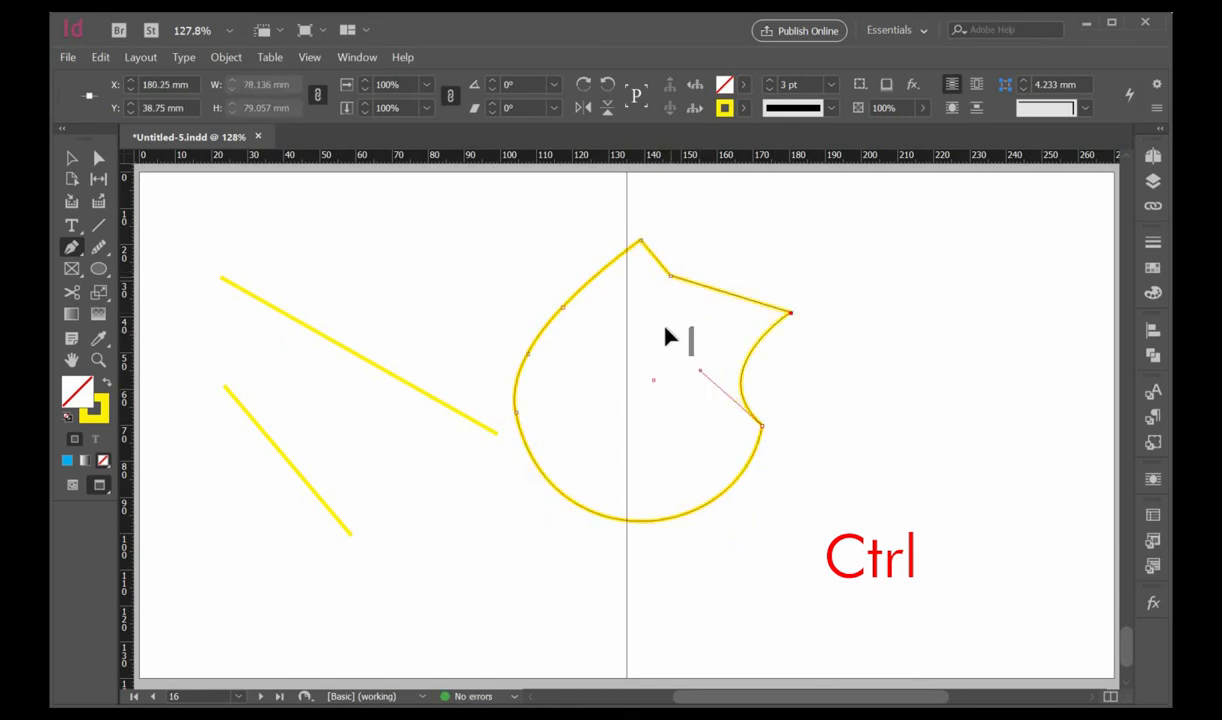
Swing the upper direction handle at X 172.5 mm, Y 70 mm outward to bulge the right edge, and shorten the lower-left point's bottom handle
ctrl+click(763, 429)
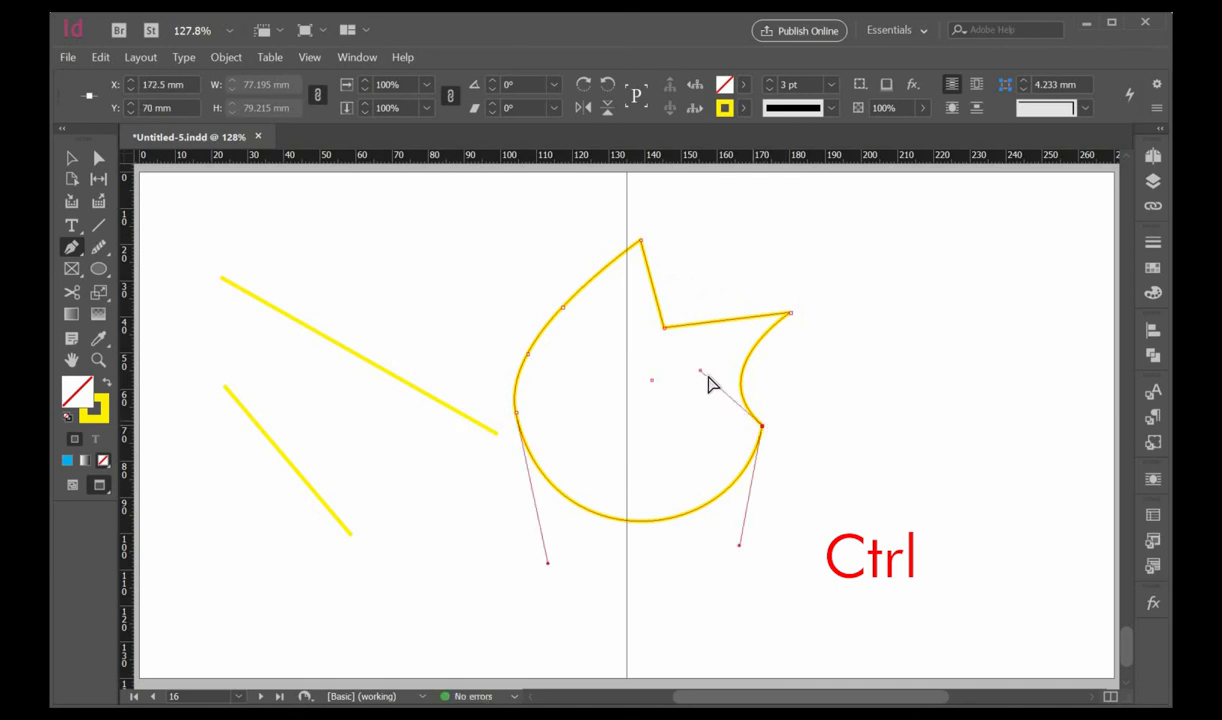
drag(740, 378, 820, 415)
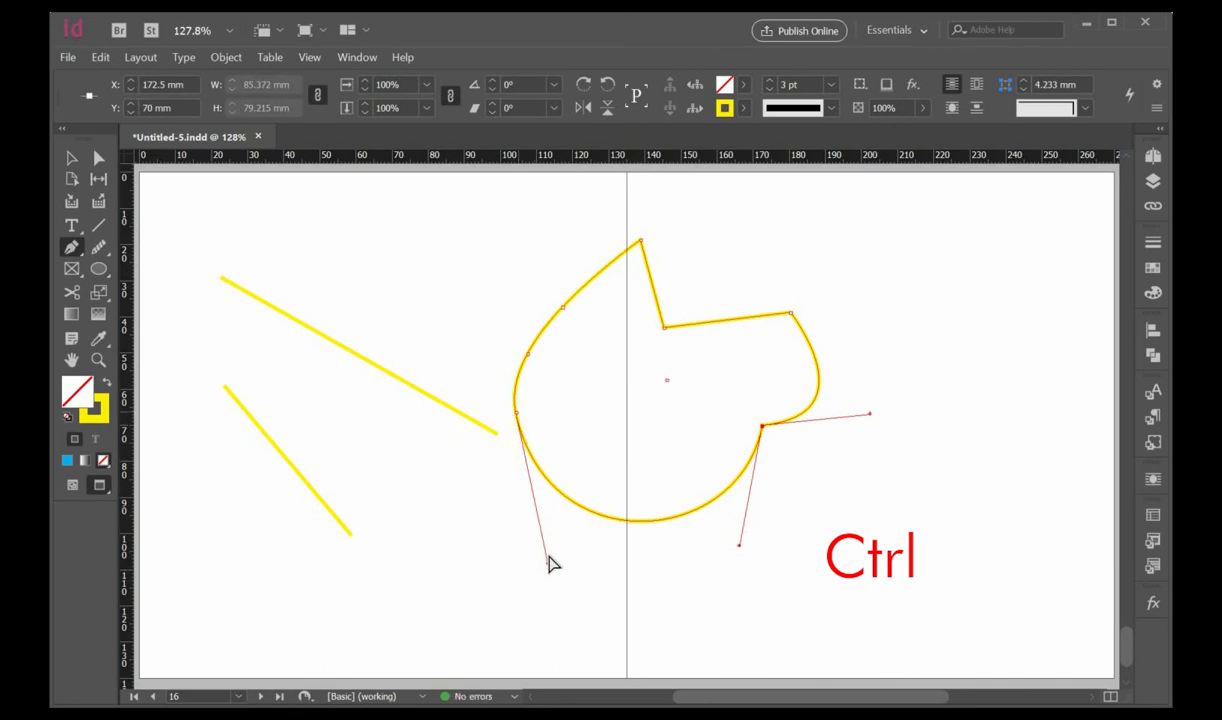
drag(549, 564, 555, 537)
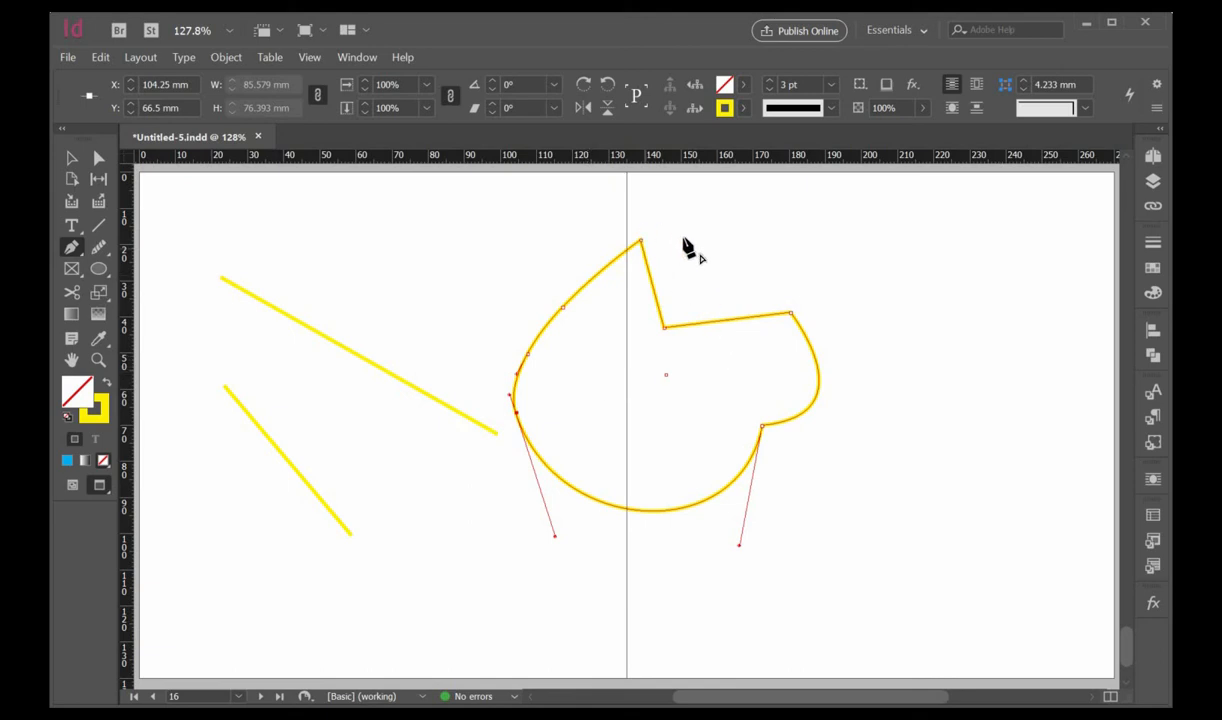
Convert the inner corner at X 145.25 mm, Y 43 mm into a smooth point and bend its lower direction handle independently into a cusp
key(alt)
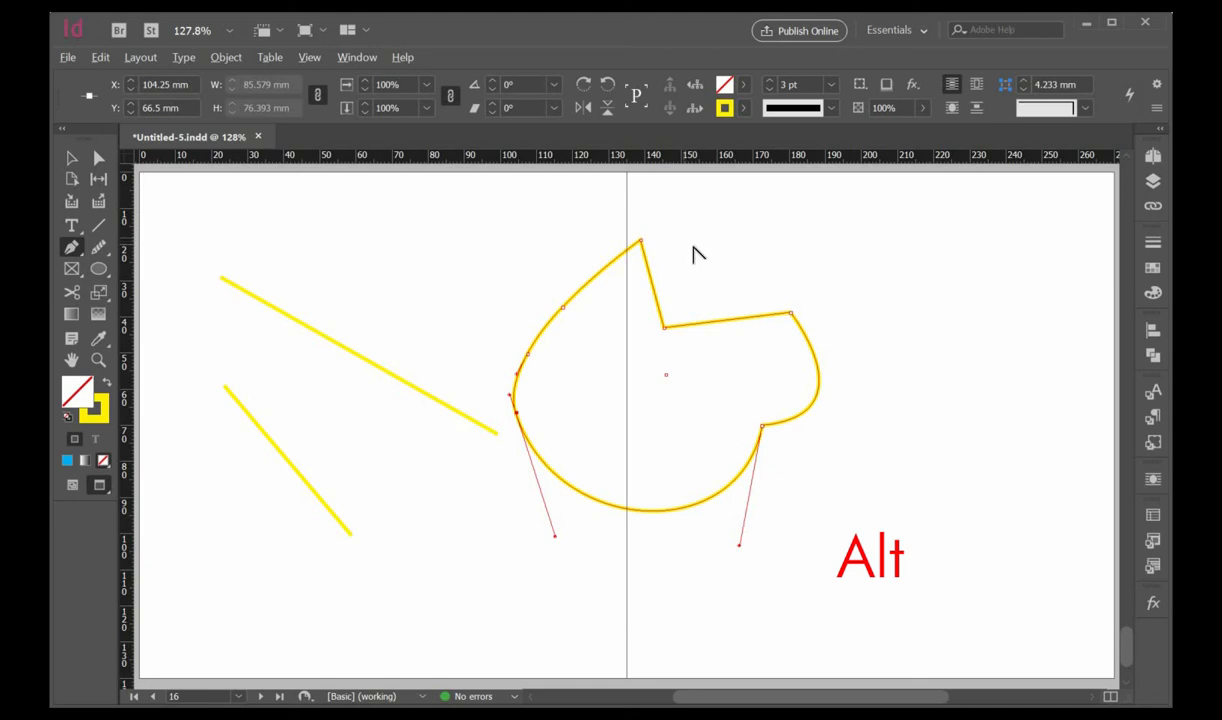
click(72, 250)
drag(664, 327, 718, 377)
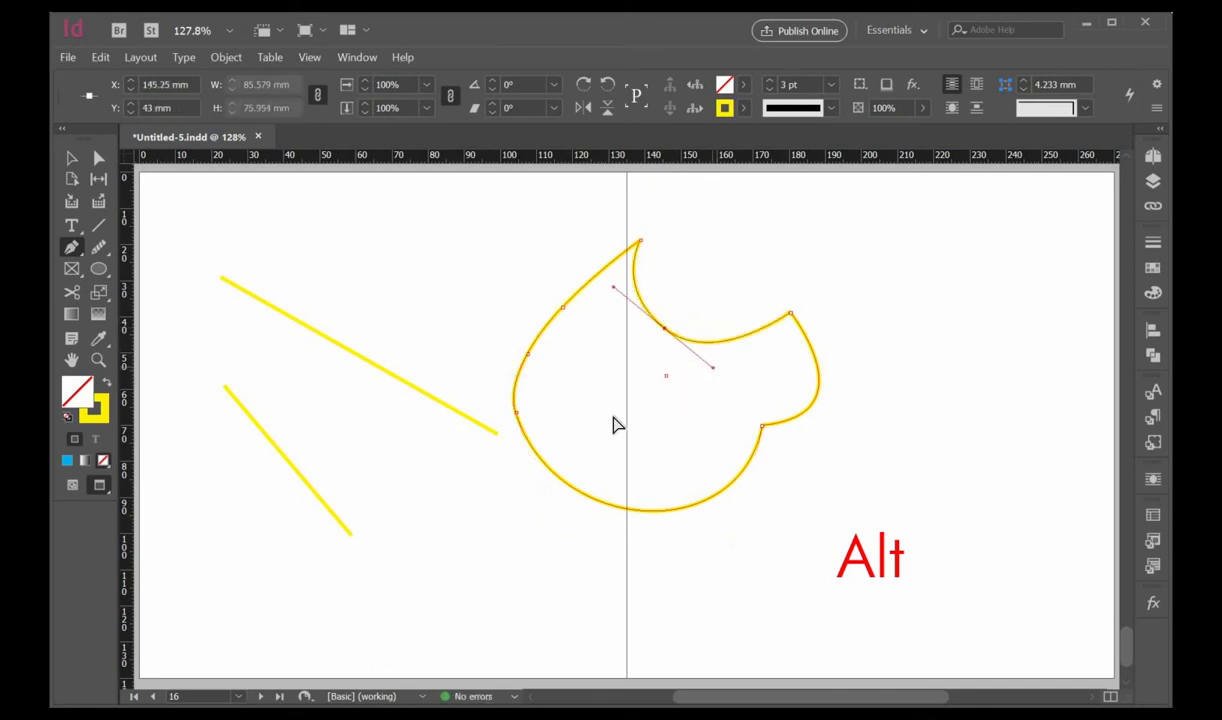
drag(613, 416, 649, 435)
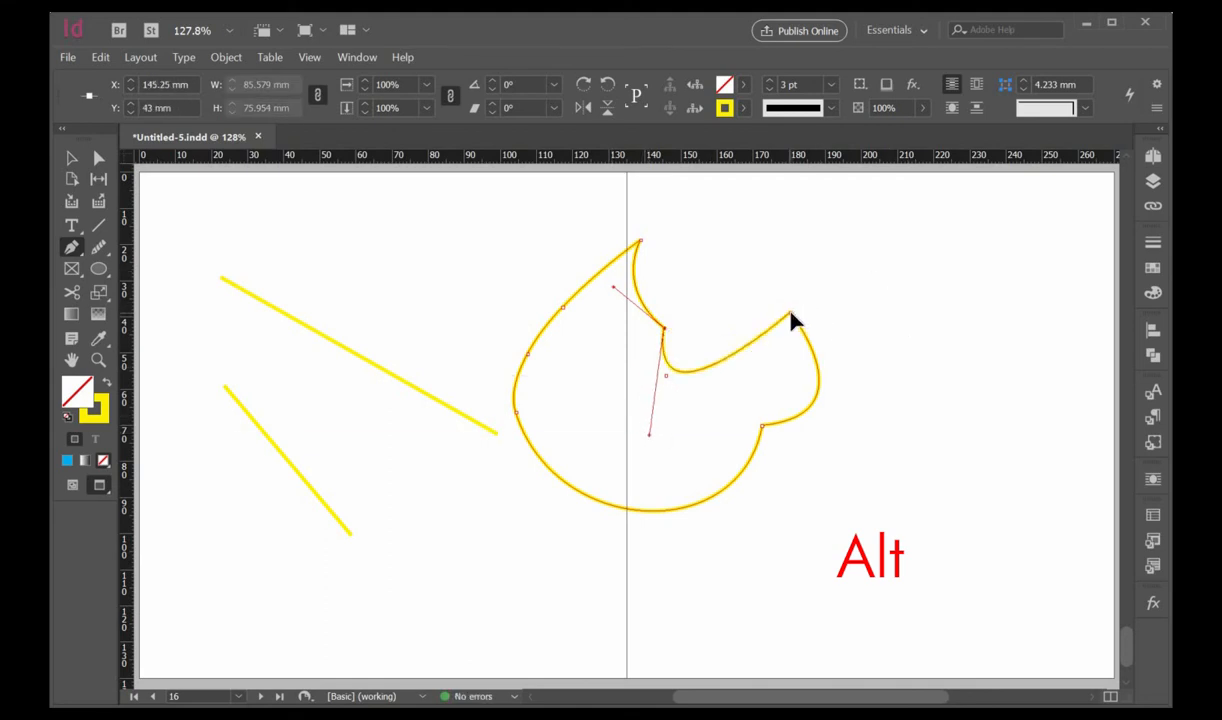
Reset the lower-right point at X 172.5 mm, Y 70 mm to a plain corner and redraw its direction handles as an outward-bulging cusp
alt+click(790, 316)
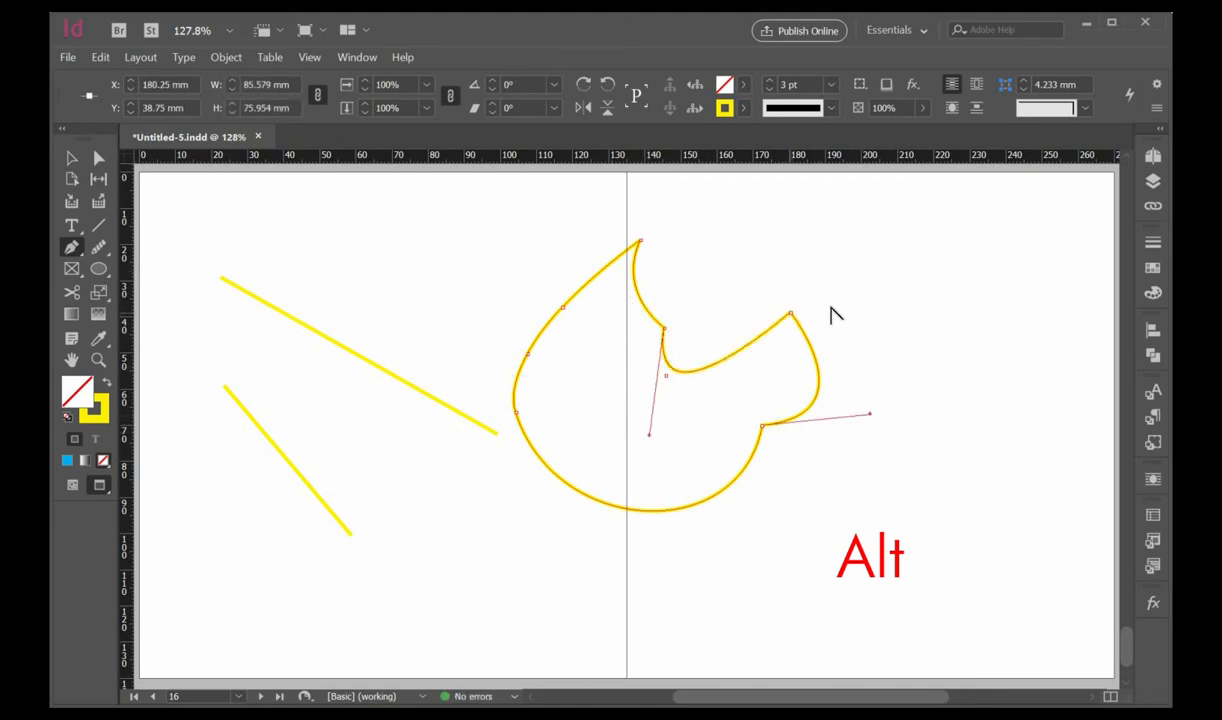
alt+click(763, 429)
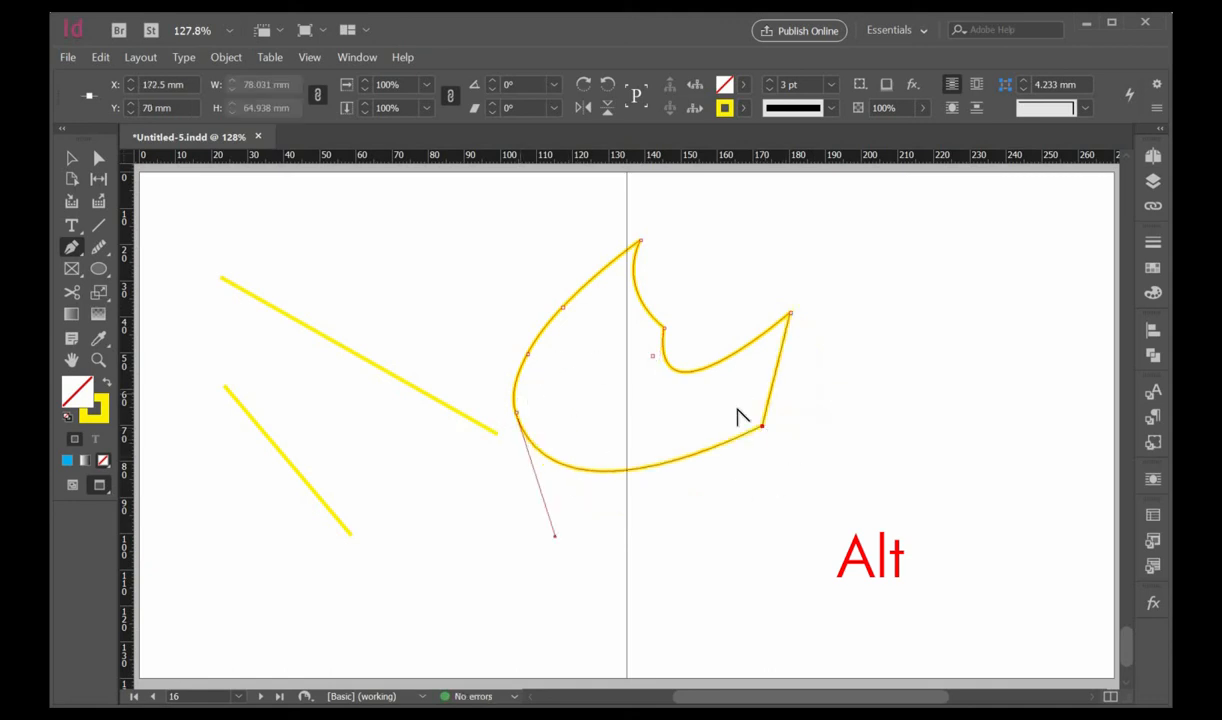
drag(762, 427, 726, 482)
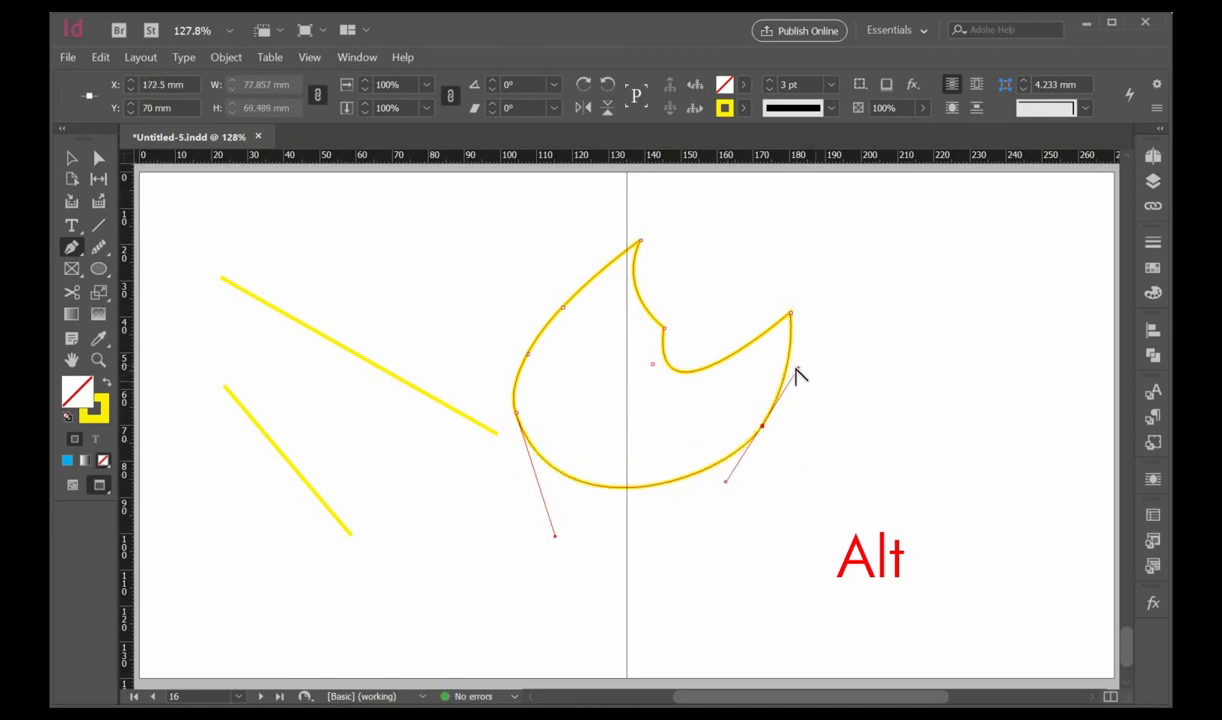
drag(811, 413, 870, 444)
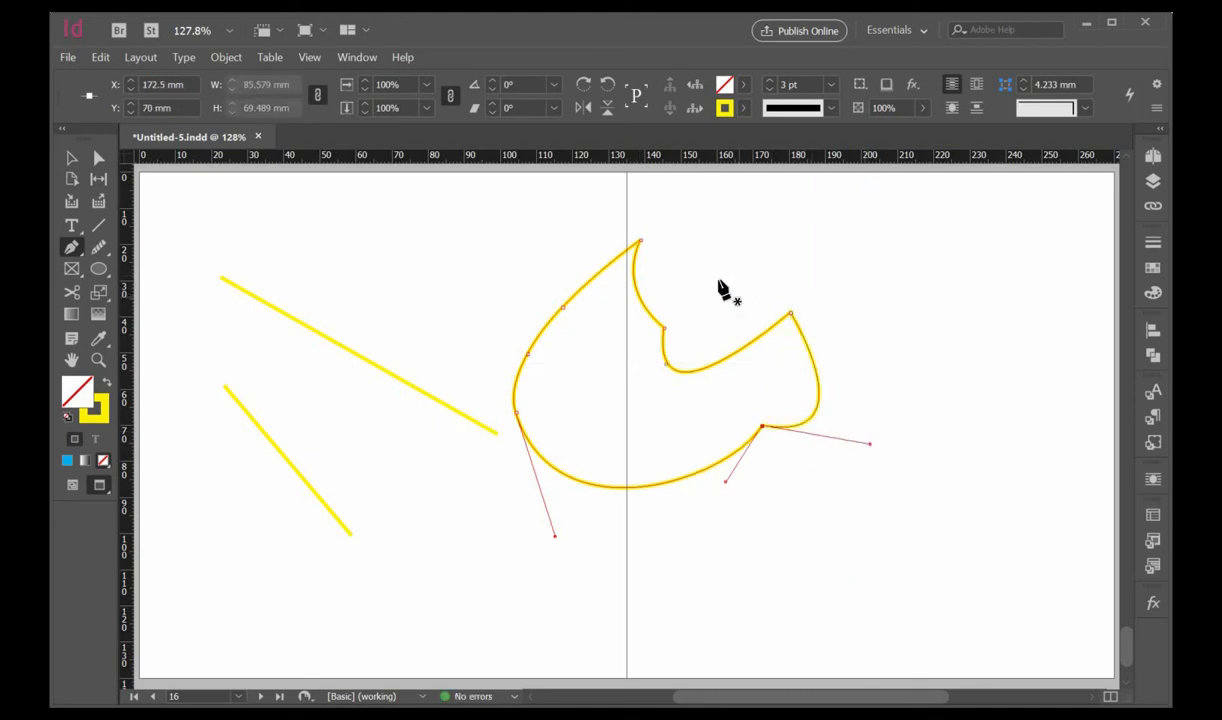